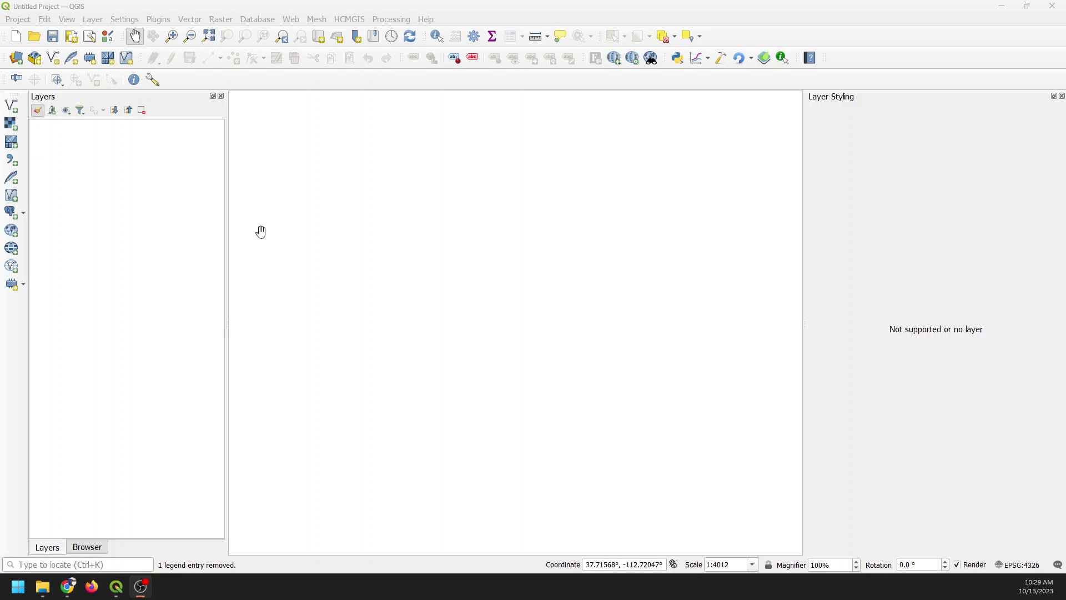
# - Load cedar-mtn-3dep-color-rgb.laz from the temp folder in the Browser onto the map canvas
pyautogui.click(100, 555)
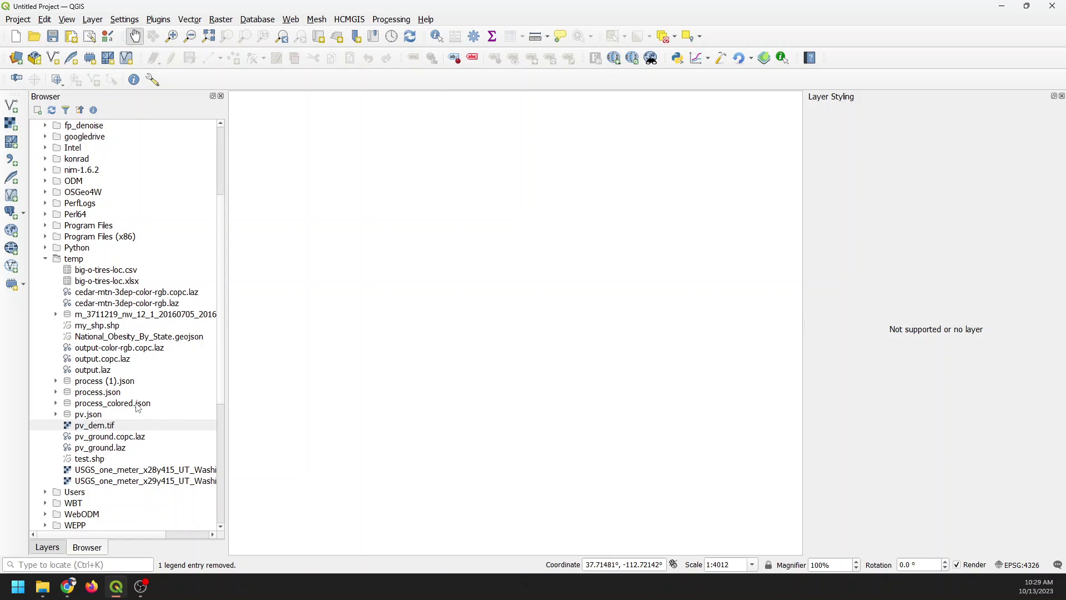
pyautogui.click(116, 350)
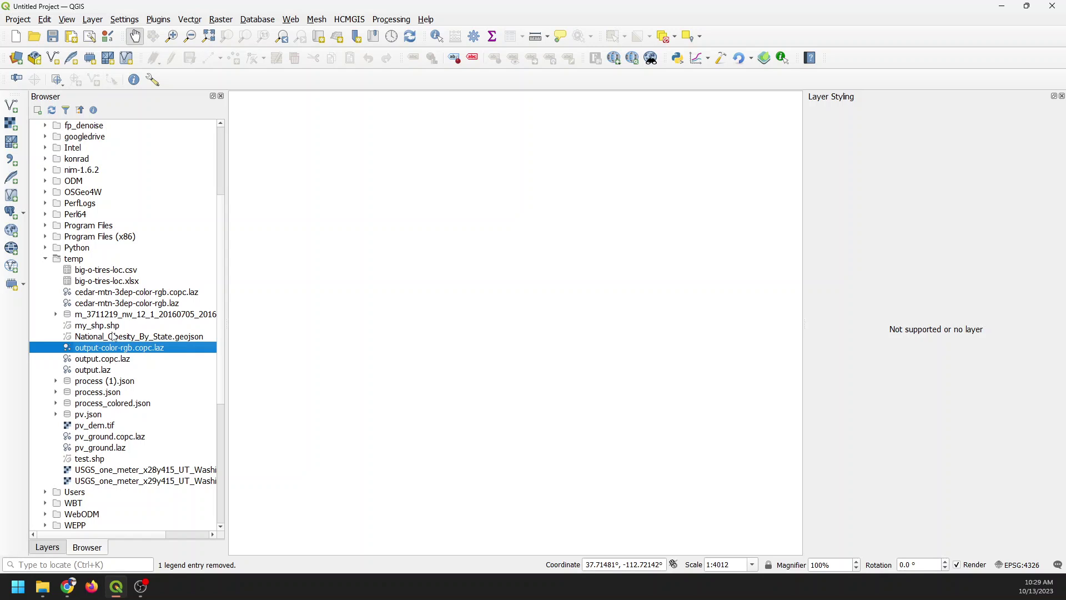
pyautogui.click(114, 306)
pyautogui.moveTo(93, 309); pyautogui.dragTo(433, 326)
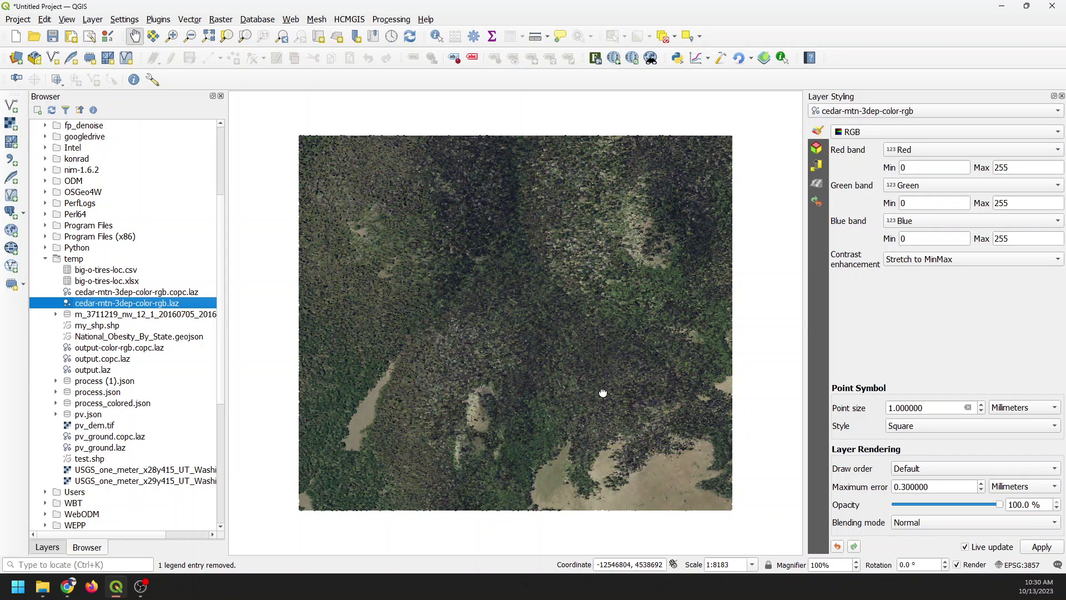
pyautogui.moveTo(603, 392); pyautogui.dragTo(599, 357)
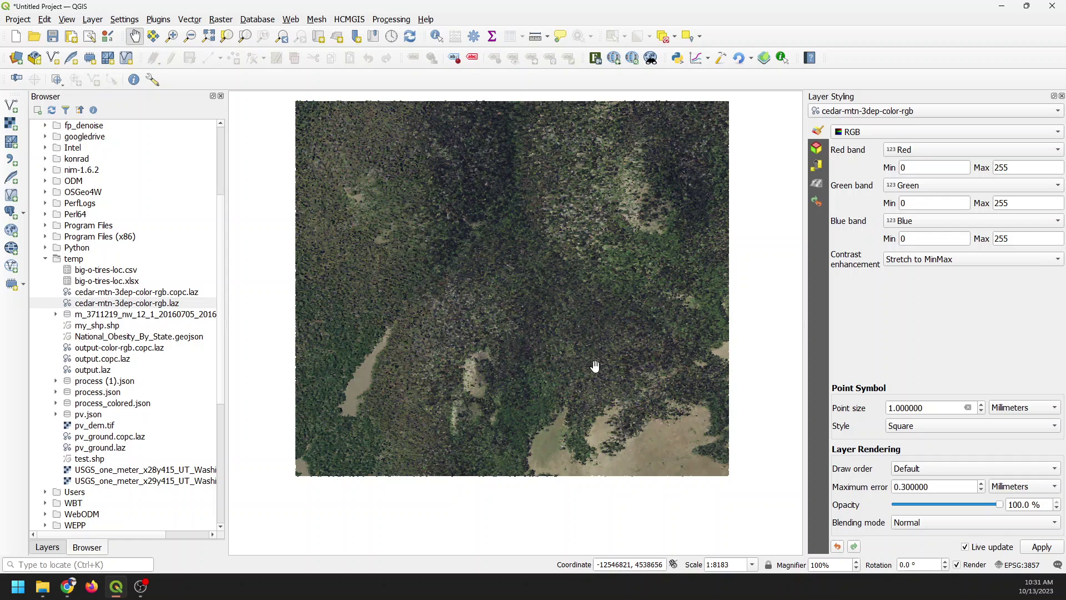
pyautogui.moveTo(552, 266)
pyautogui.mouseDown()
pyautogui.moveTo(556, 292)
pyautogui.moveTo(556, 265)
pyautogui.mouseUp()
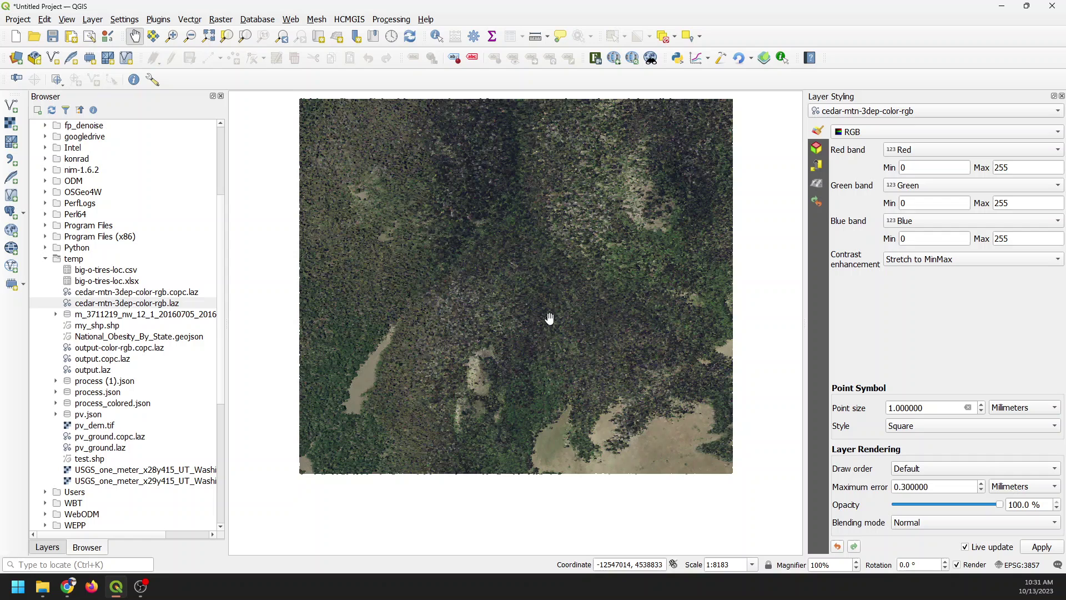
pyautogui.moveTo(547, 322); pyautogui.dragTo(541, 326)
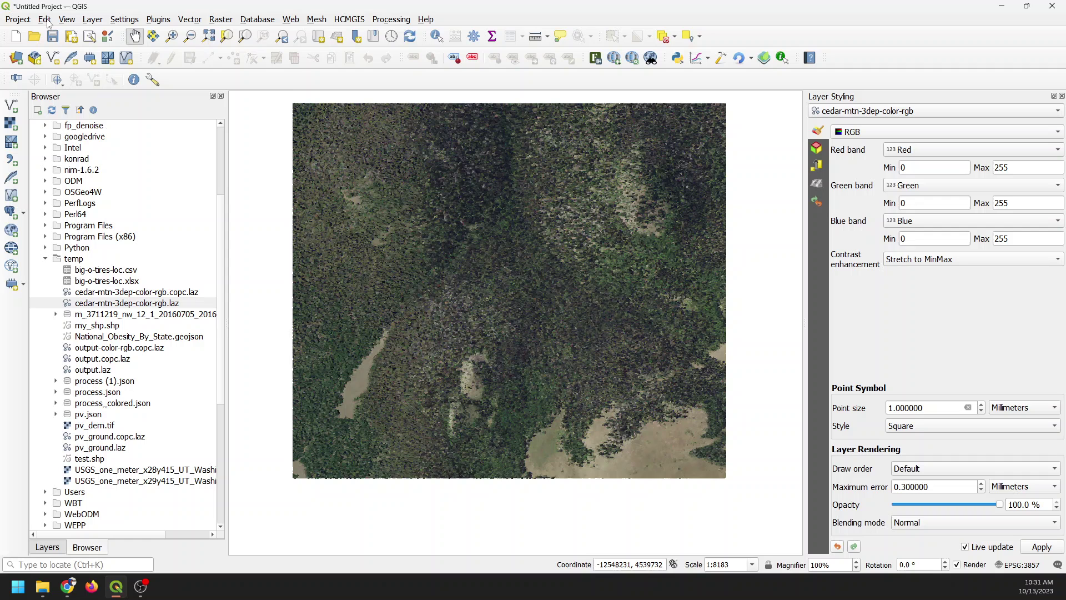
# - Dock the Elevation Profile panel beneath the map from the View menu
pyautogui.click(93, 20)
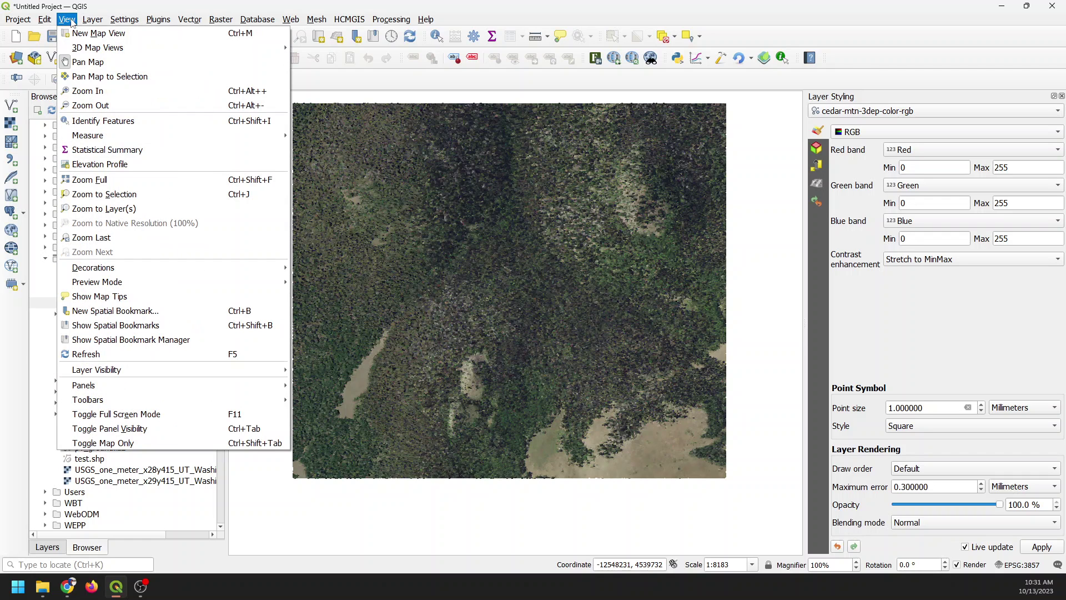
pyautogui.click(110, 165)
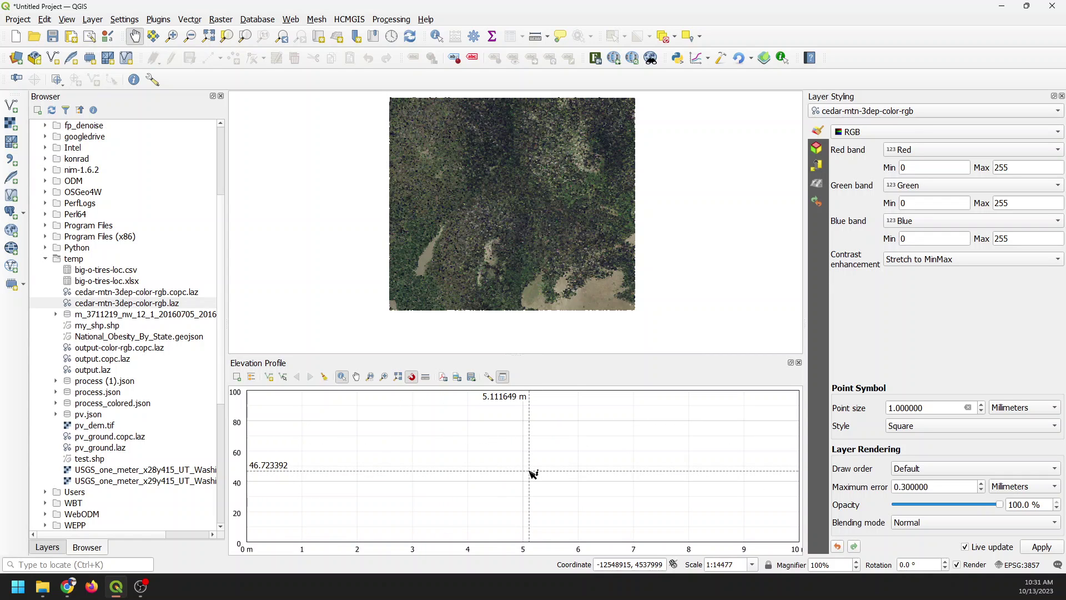
# - Draw an east–west profile line across the upper point cloud, giving a ~1,100 m cross-section
pyautogui.click(269, 378)
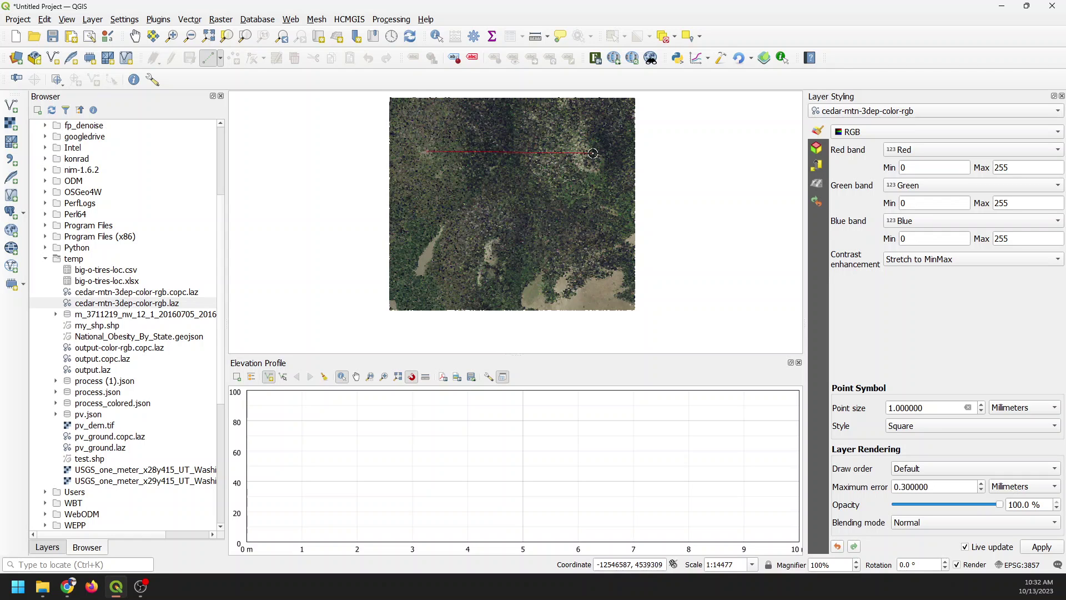
pyautogui.rightClick(593, 153)
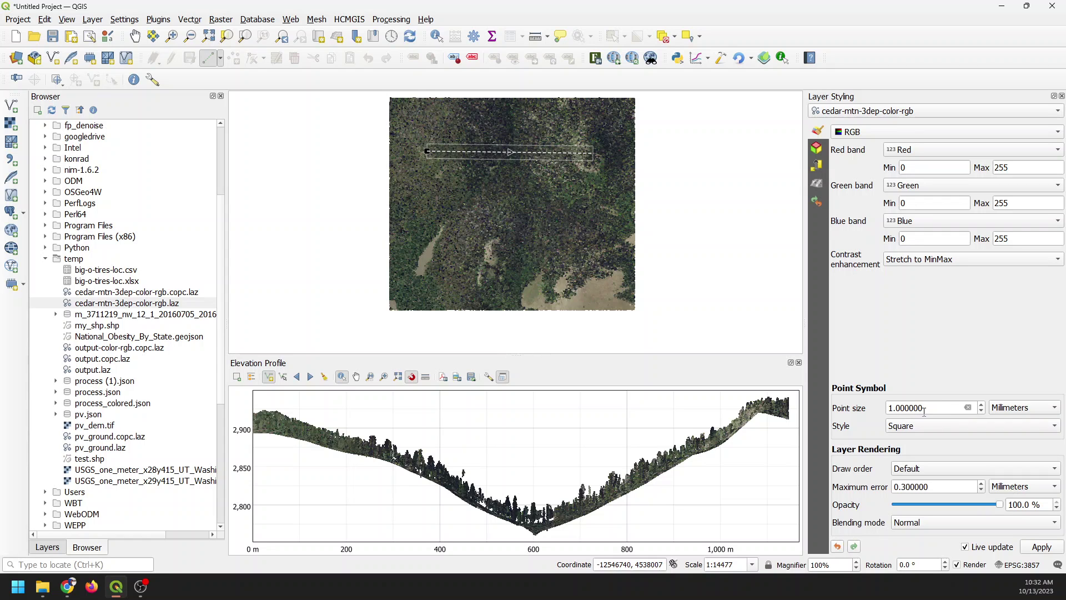
# - Render the cedar point cloud as circles with point size measured in Points
pyautogui.click(931, 426)
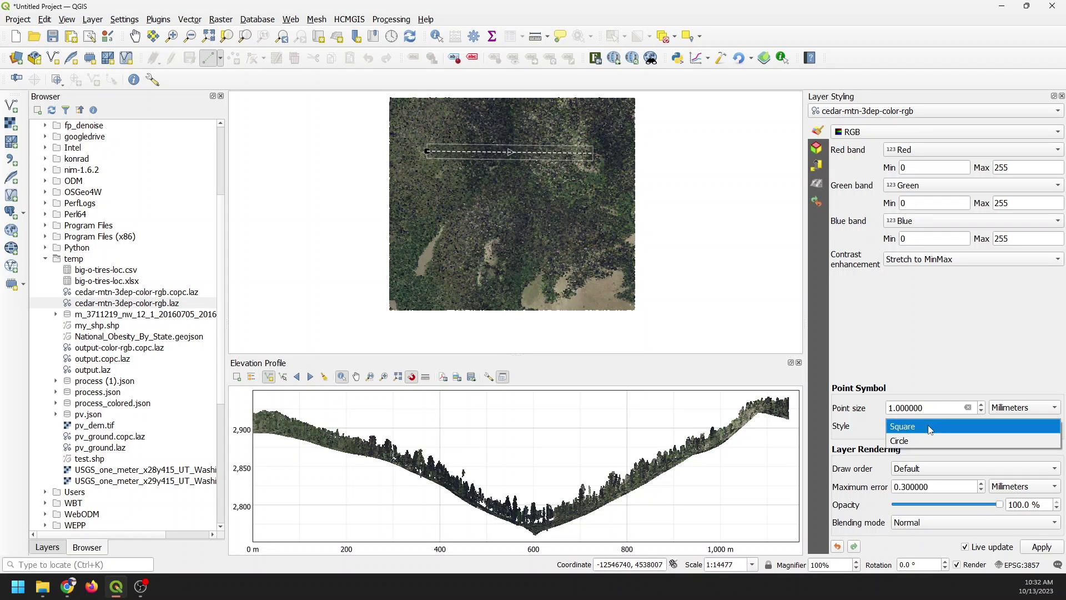
pyautogui.click(923, 438)
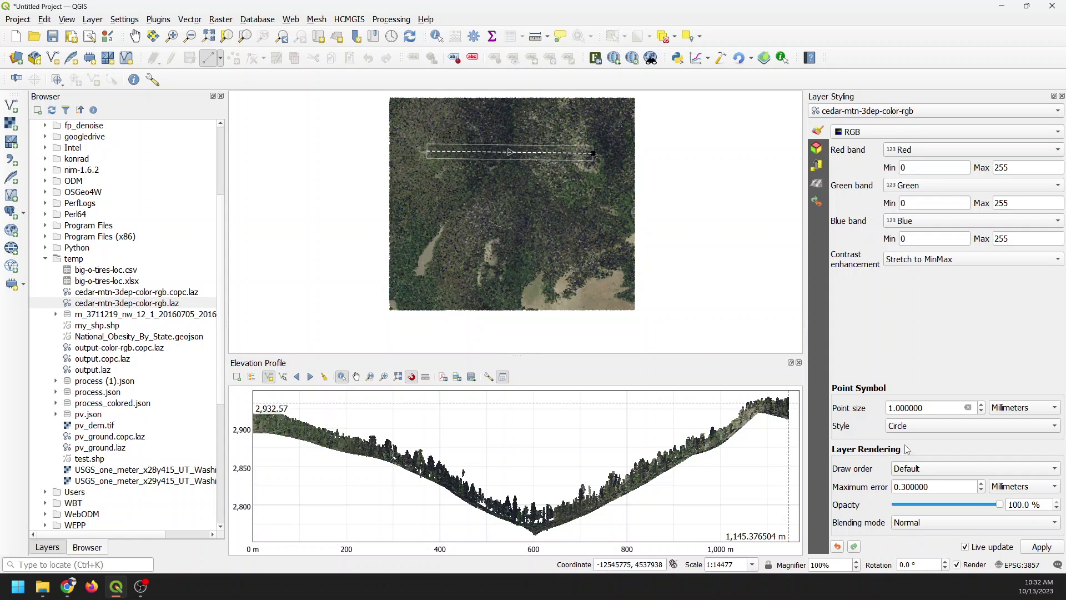
pyautogui.click(1008, 408)
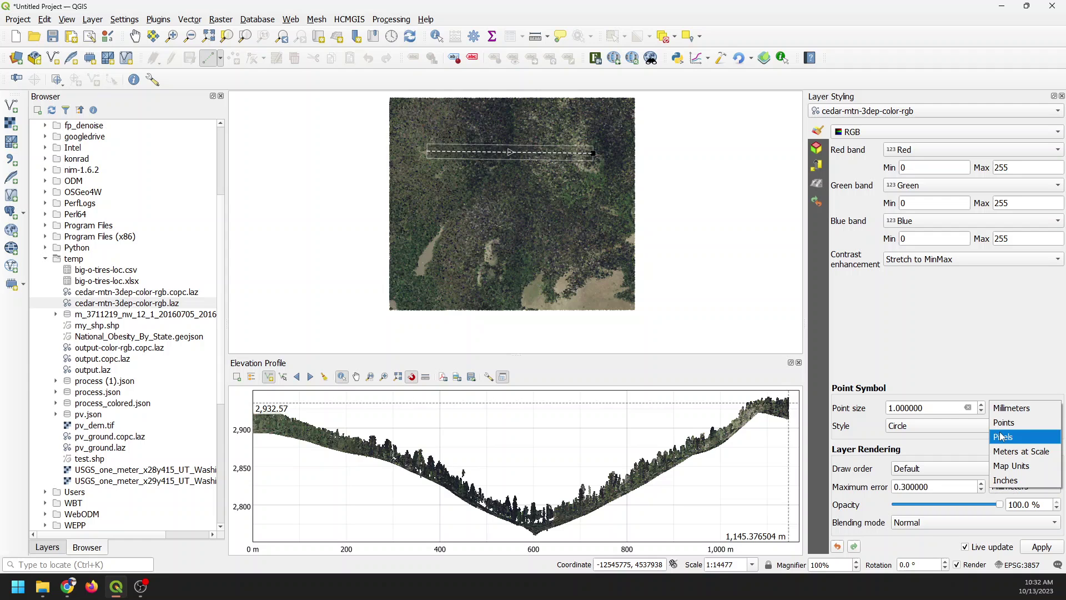
pyautogui.click(1004, 424)
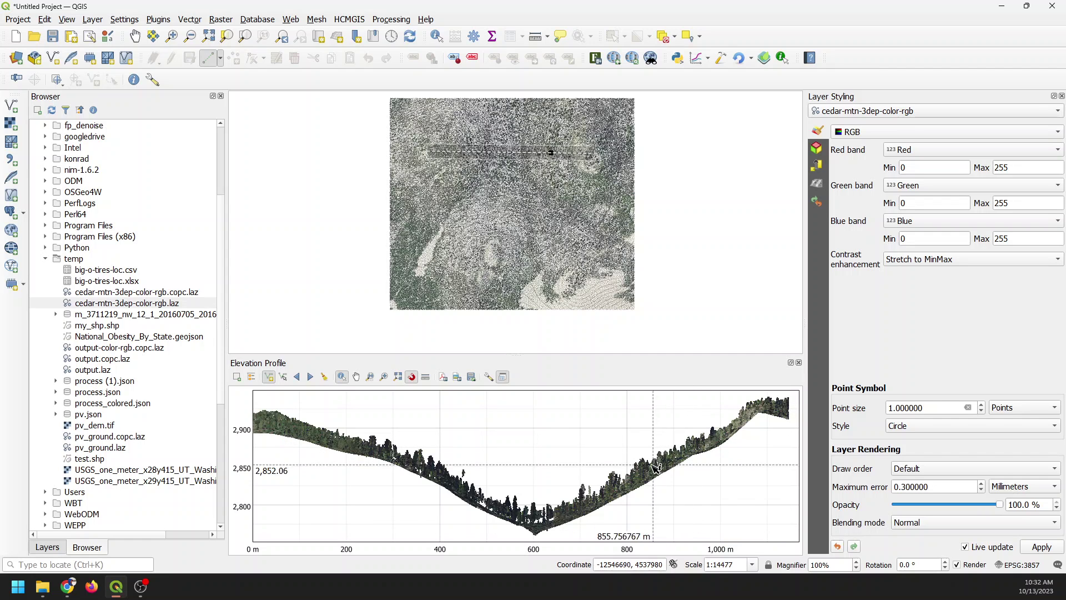
# - Cut the elevation profile tolerance from 50 to 1
pyautogui.click(487, 378)
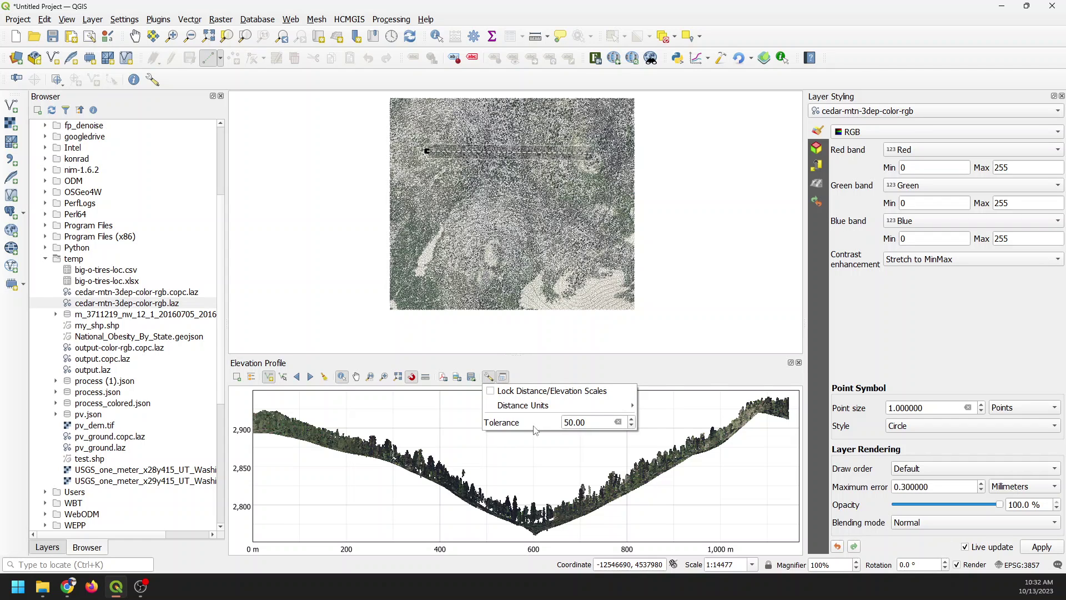
pyautogui.moveTo(628, 410)
pyautogui.press('BackSpace')
pyautogui.write('1')
pyautogui.press('Return')
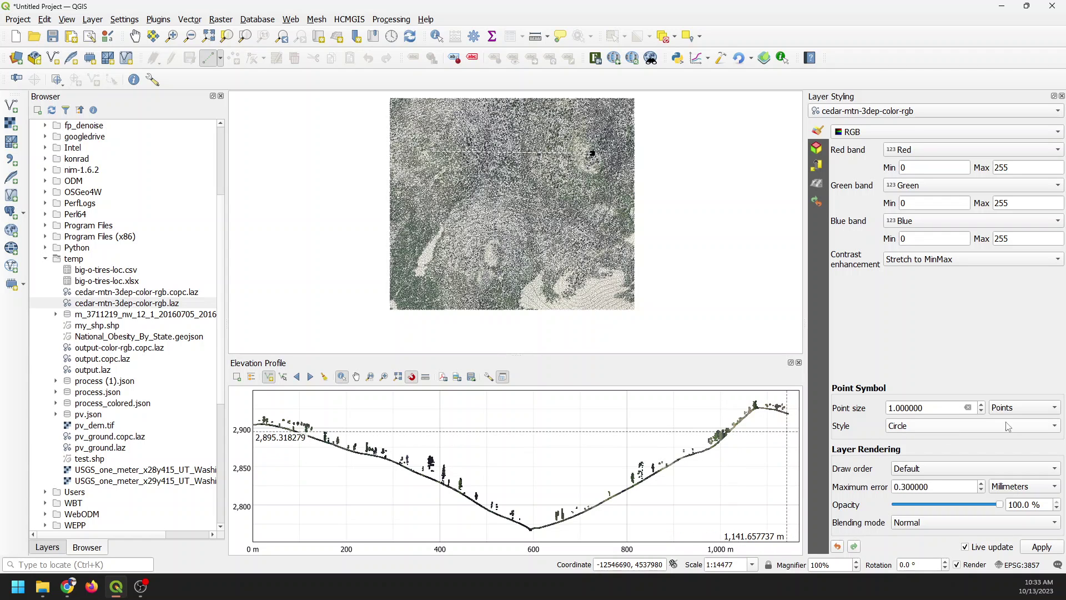
# - Raise point size to 2 and widen the profile tolerance to 10, then 100
pyautogui.click(981, 405)
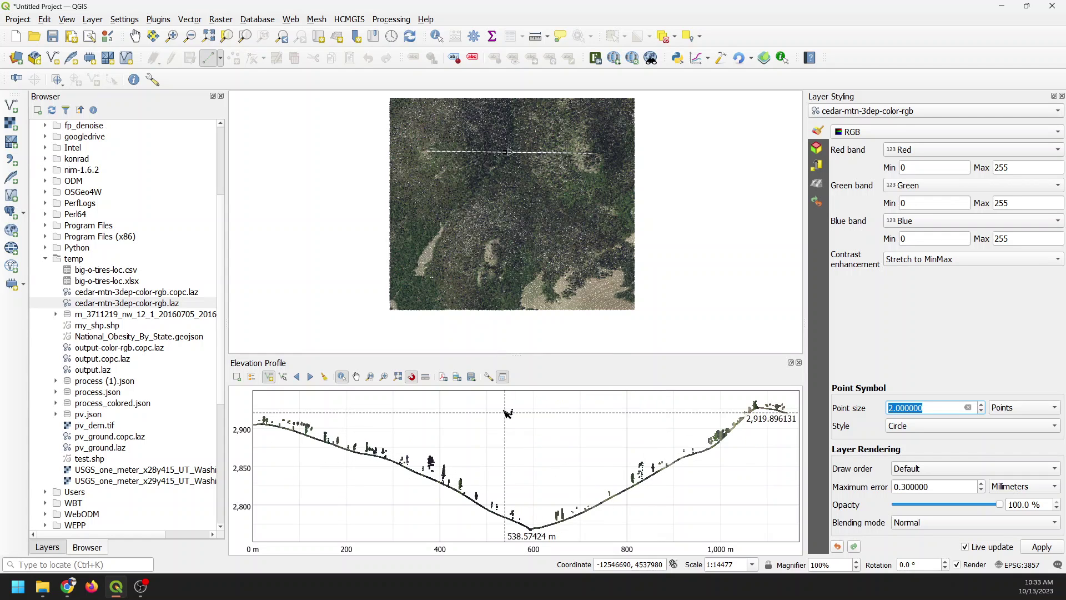
pyautogui.click(489, 376)
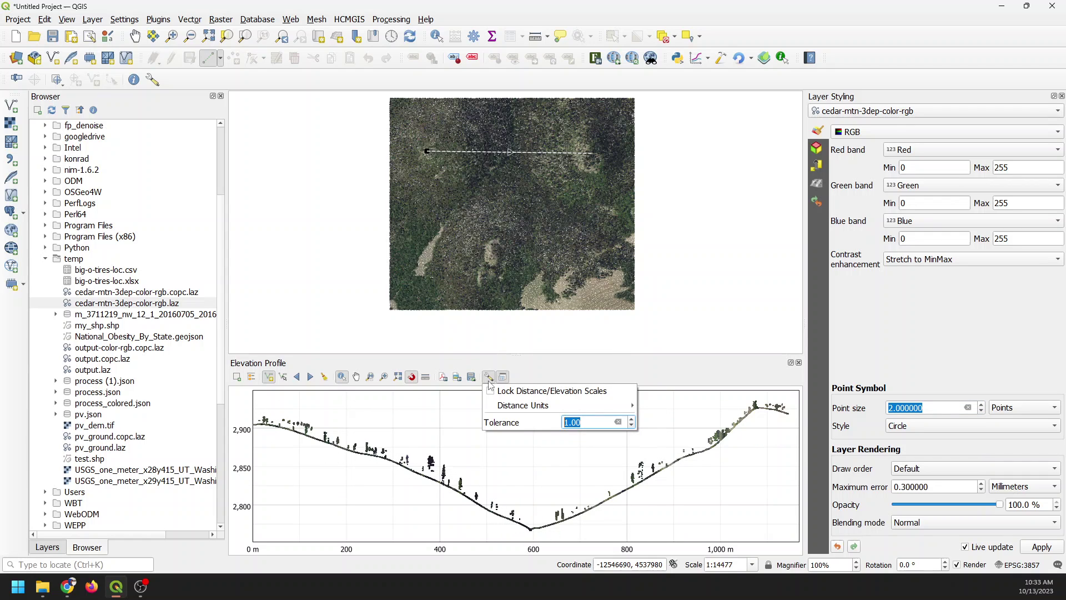
pyautogui.click(569, 424)
pyautogui.write('0')
pyautogui.press('Return')
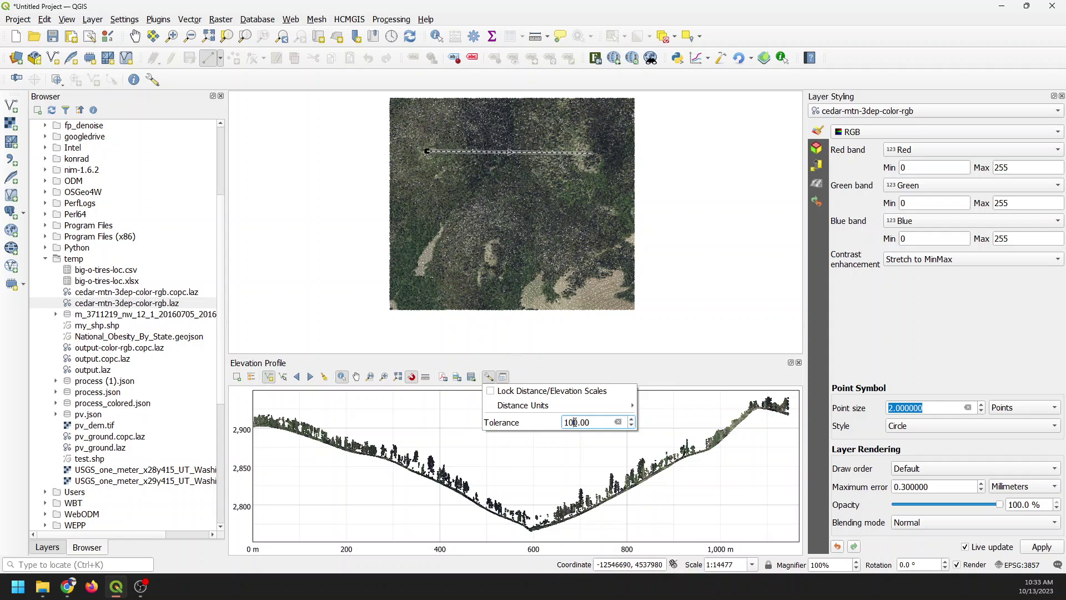
pyautogui.press('Return')
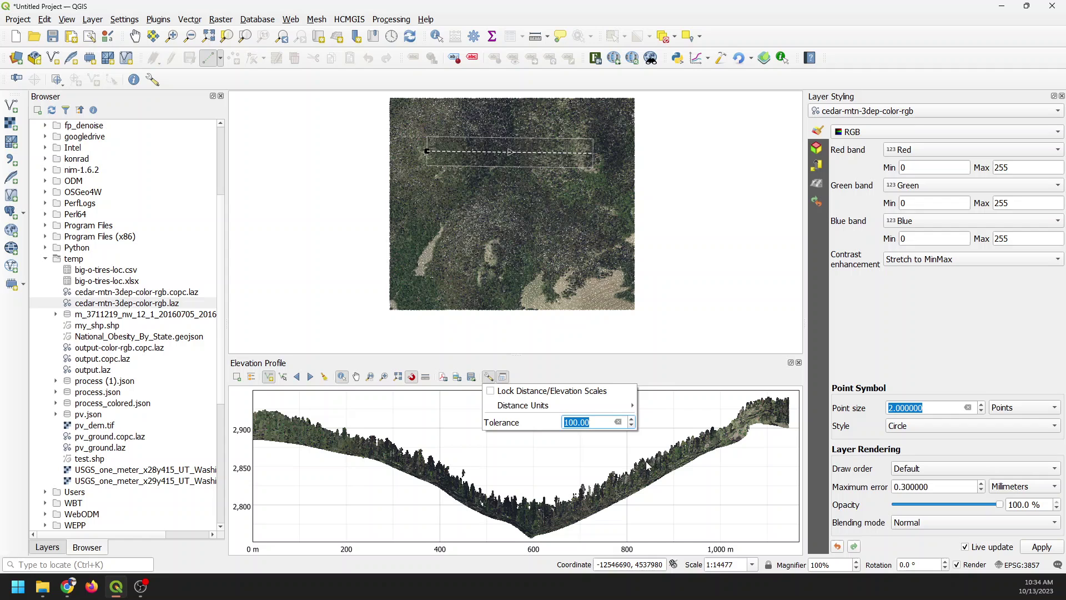
pyautogui.click(572, 423)
pyautogui.write('2')
pyautogui.press('Return')
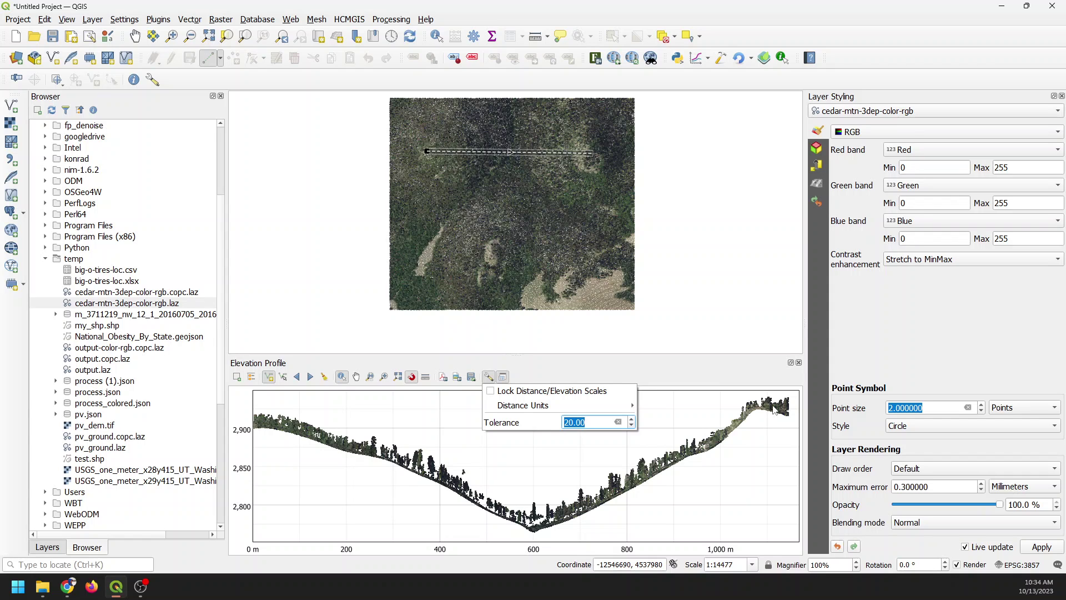
pyautogui.click(616, 372)
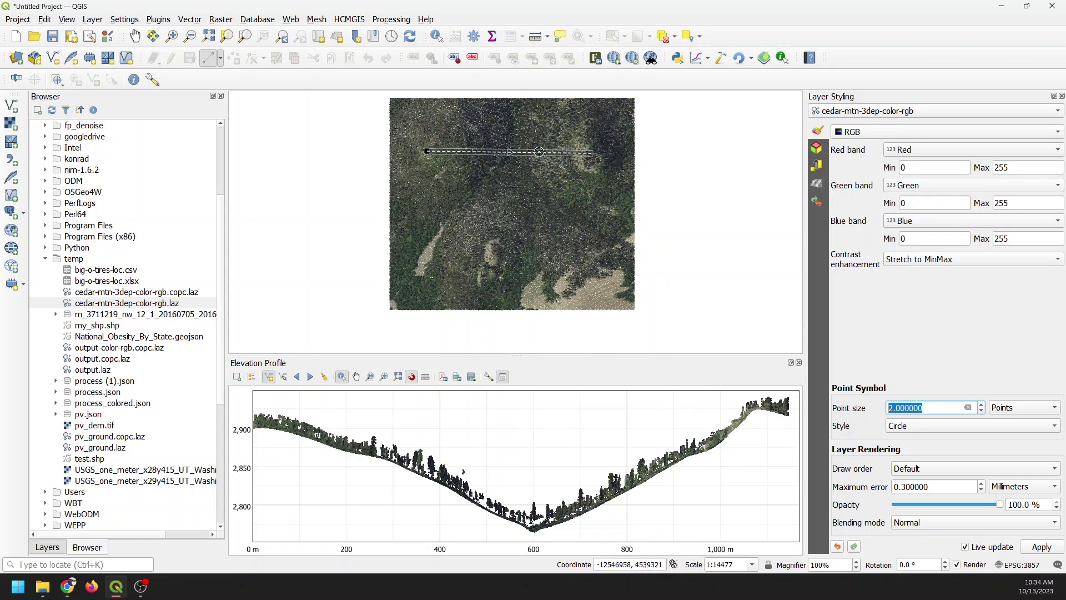
pyautogui.click(488, 377)
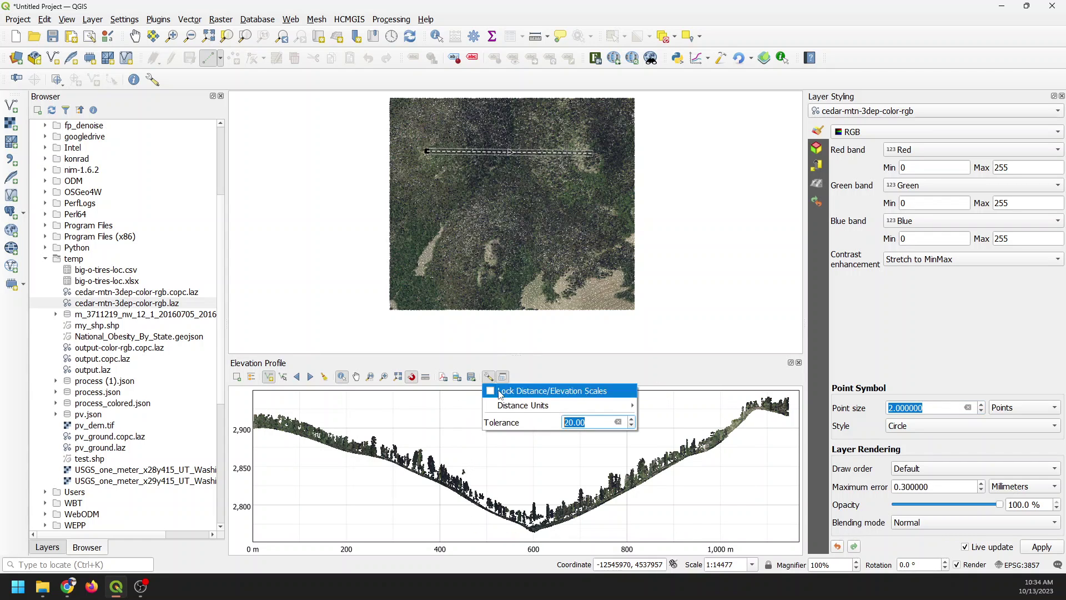
pyautogui.press('Return')
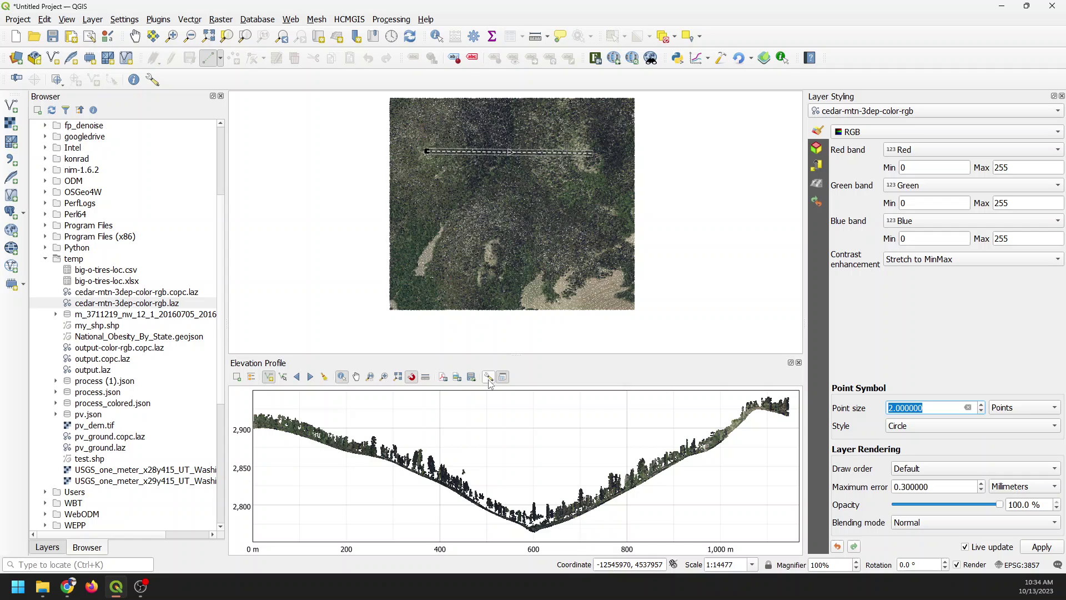
pyautogui.click(489, 377)
pyautogui.click(586, 422)
pyautogui.doubleClick(586, 422)
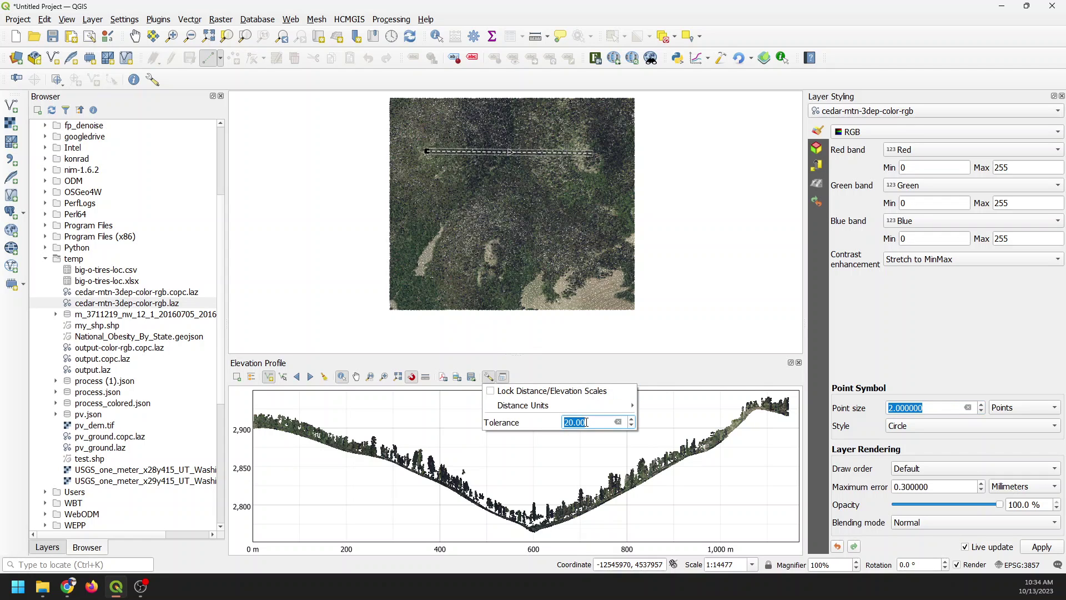
pyautogui.write('1')
pyautogui.press('Return')
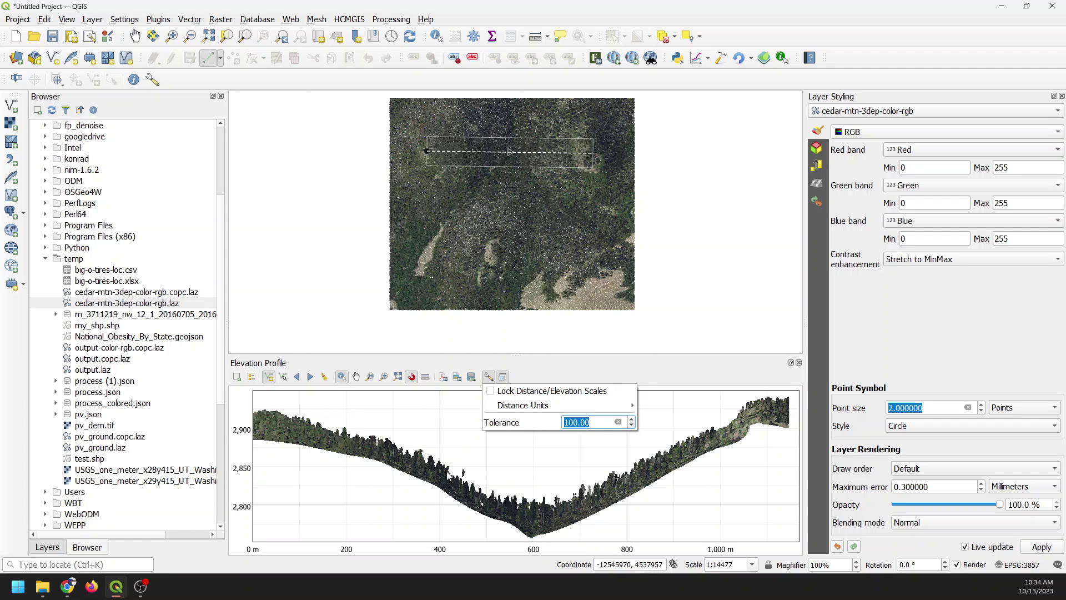
pyautogui.click(670, 378)
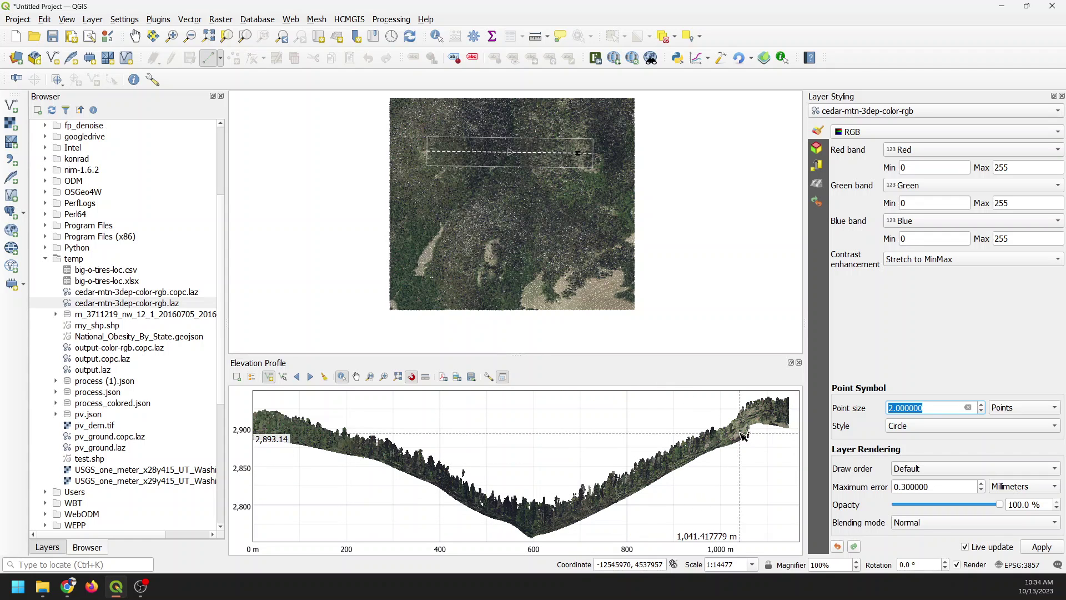
# - Set the elevation profile tolerance from 100 to 20
pyautogui.click(490, 377)
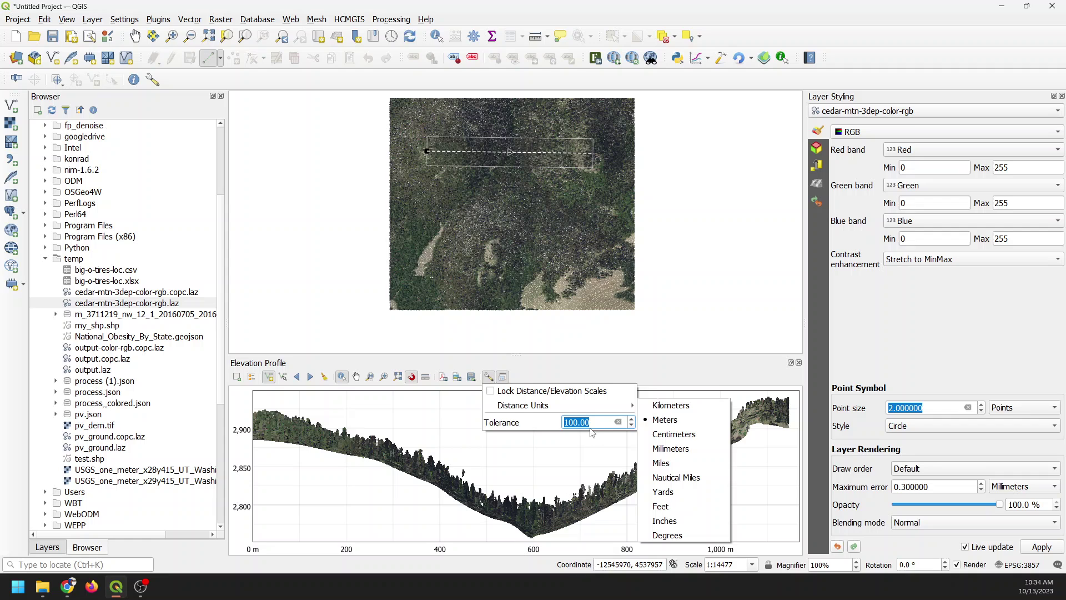
pyautogui.press('Escape')
pyautogui.click(489, 377)
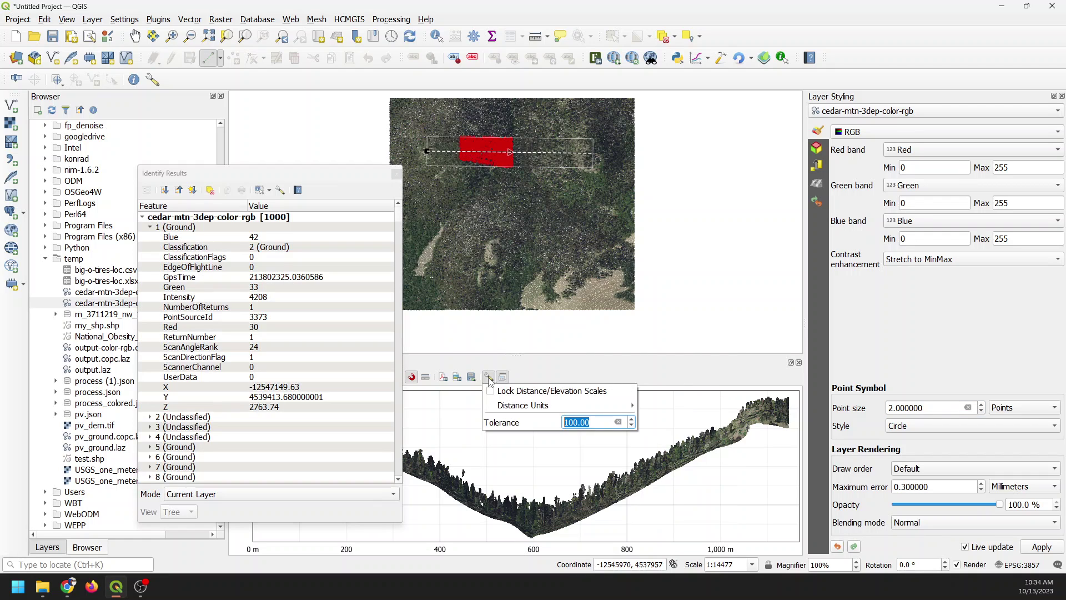
pyautogui.doubleClick(569, 422)
pyautogui.write('20')
pyautogui.press('Return')
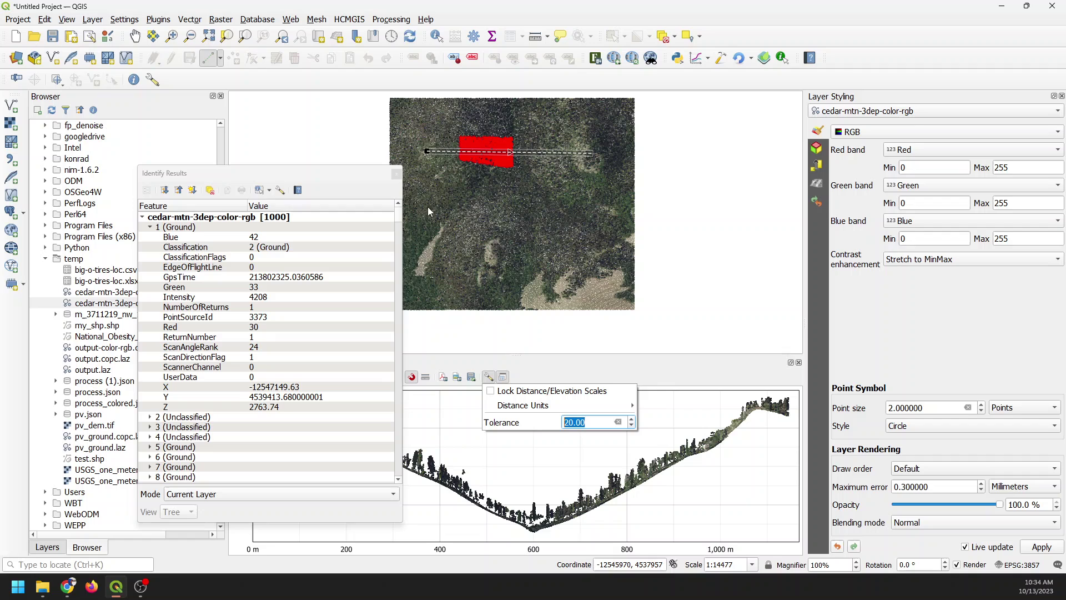
pyautogui.click(397, 177)
# - Inspect point-cloud point attributes with Identify Features, then return to the Pan tool
pyautogui.click(397, 176)
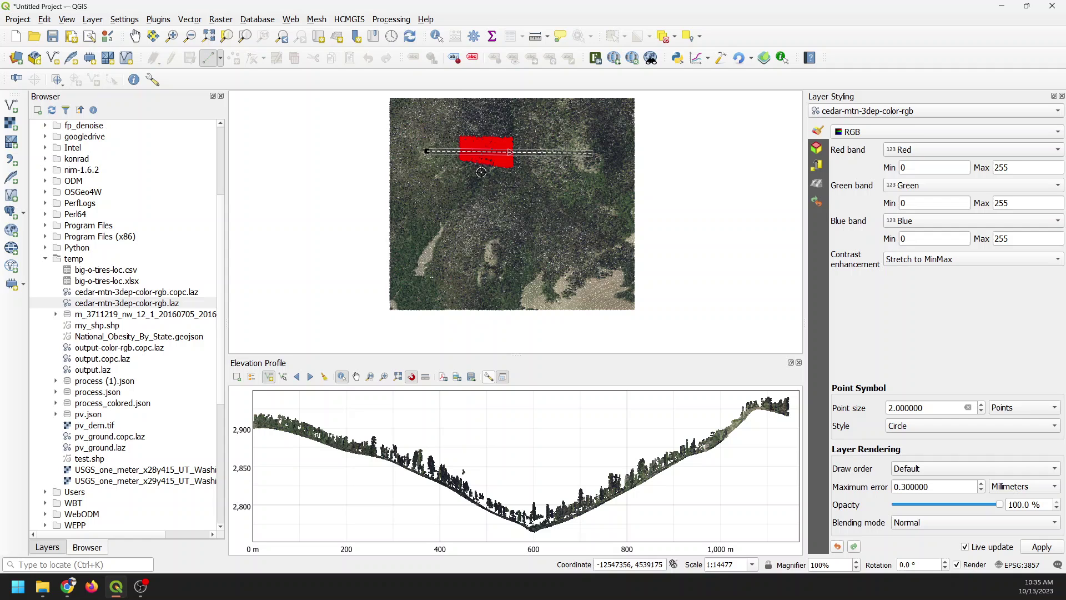
pyautogui.click(437, 37)
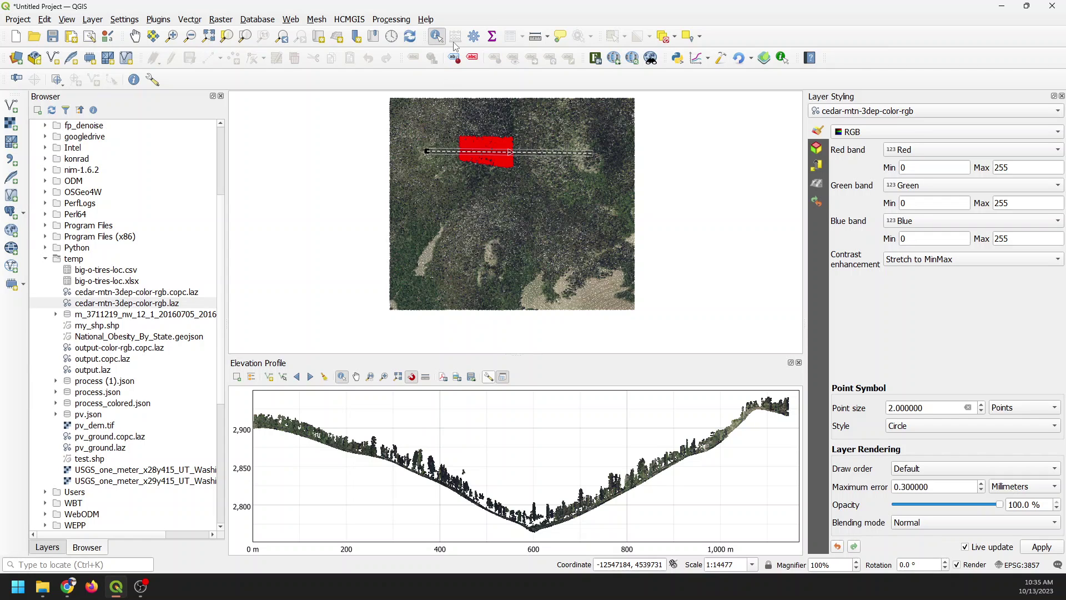
pyautogui.click(495, 507)
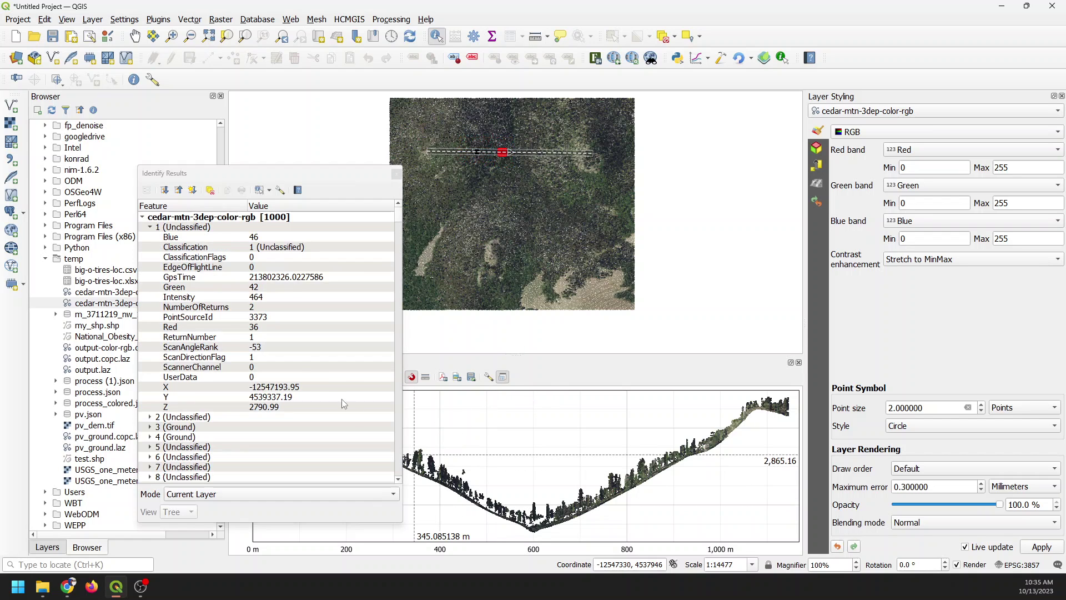
pyautogui.click(211, 192)
pyautogui.click(396, 175)
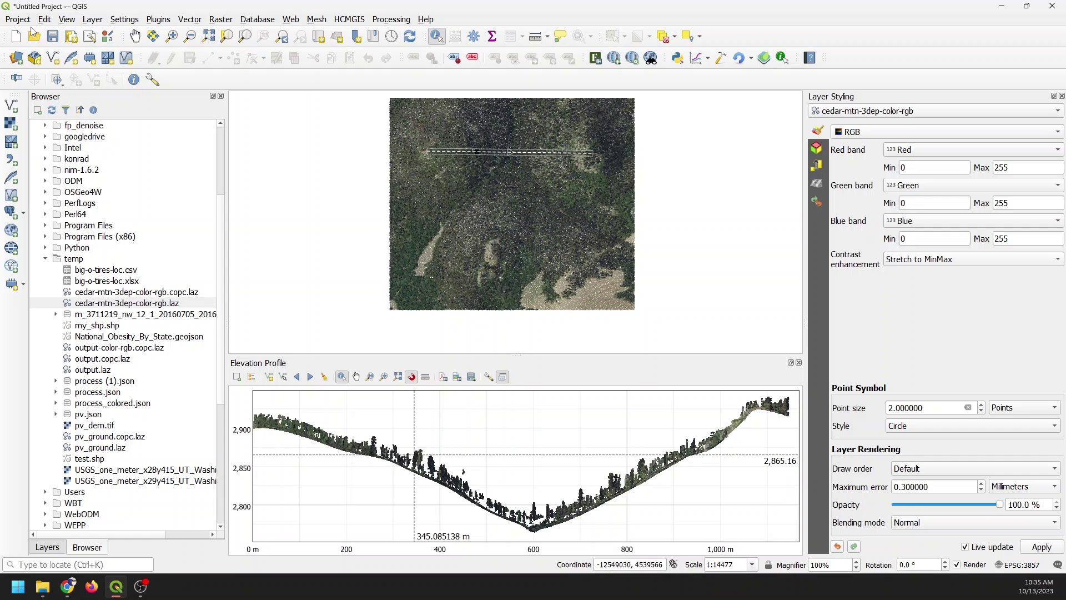
pyautogui.click(136, 37)
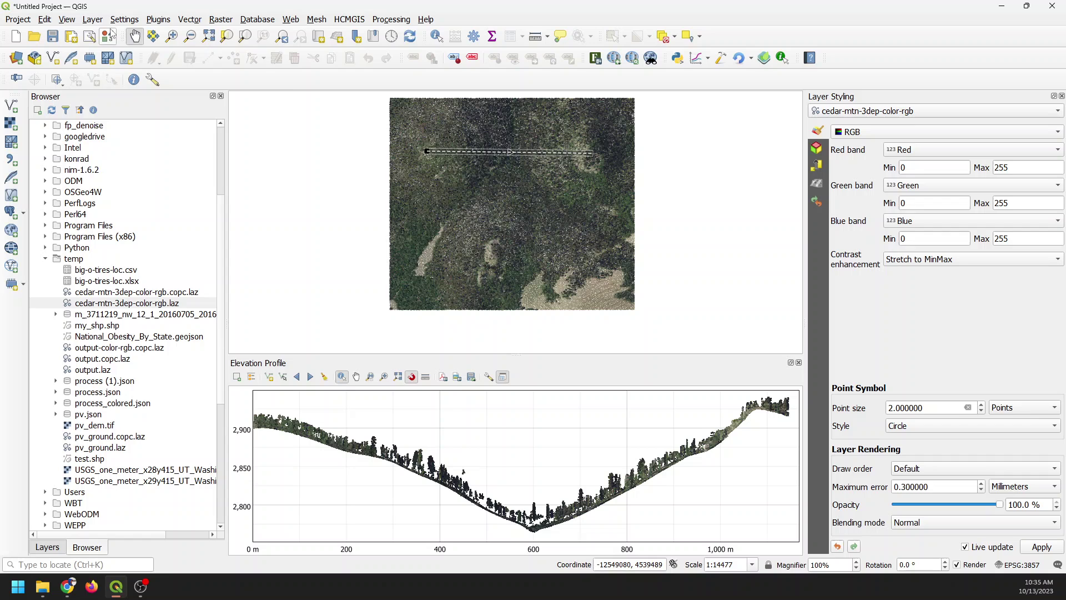
# - Create a temporary LineString scratch layer named New scratch layer
pyautogui.click(93, 20)
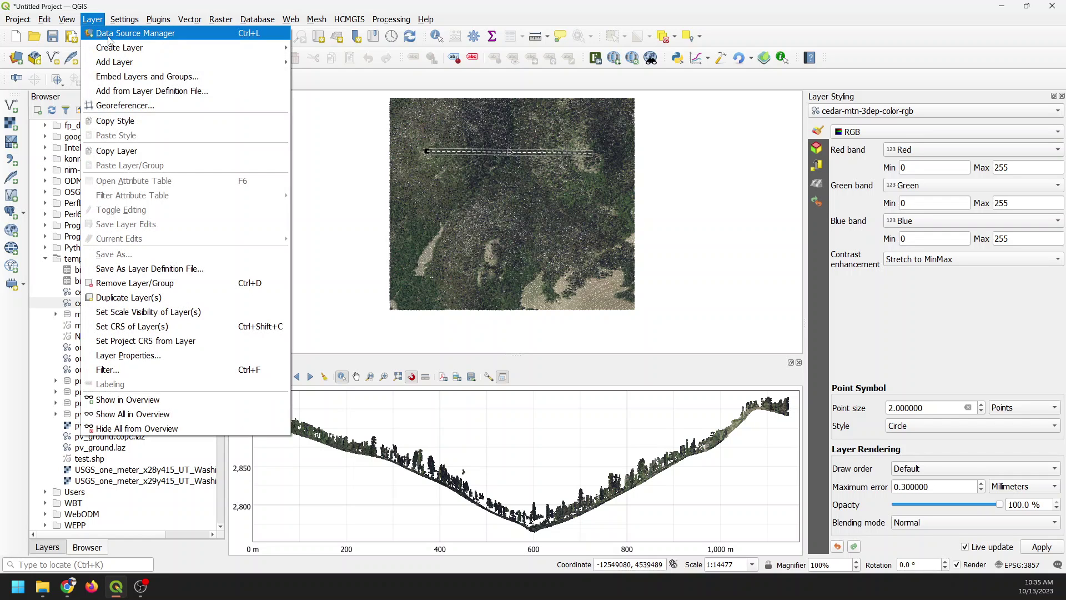
pyautogui.moveTo(119, 50)
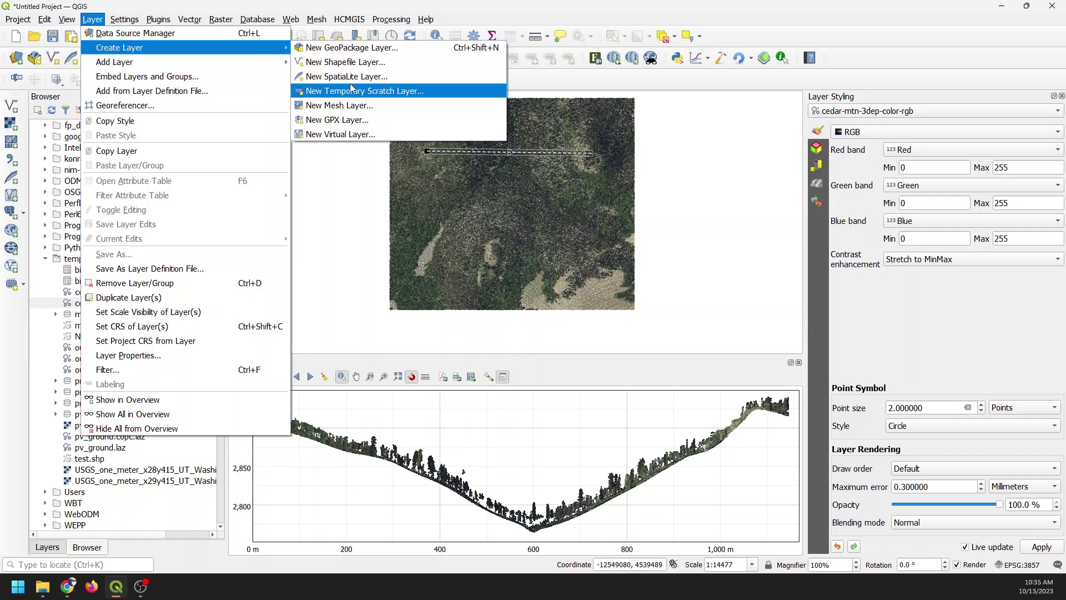
pyautogui.click(354, 91)
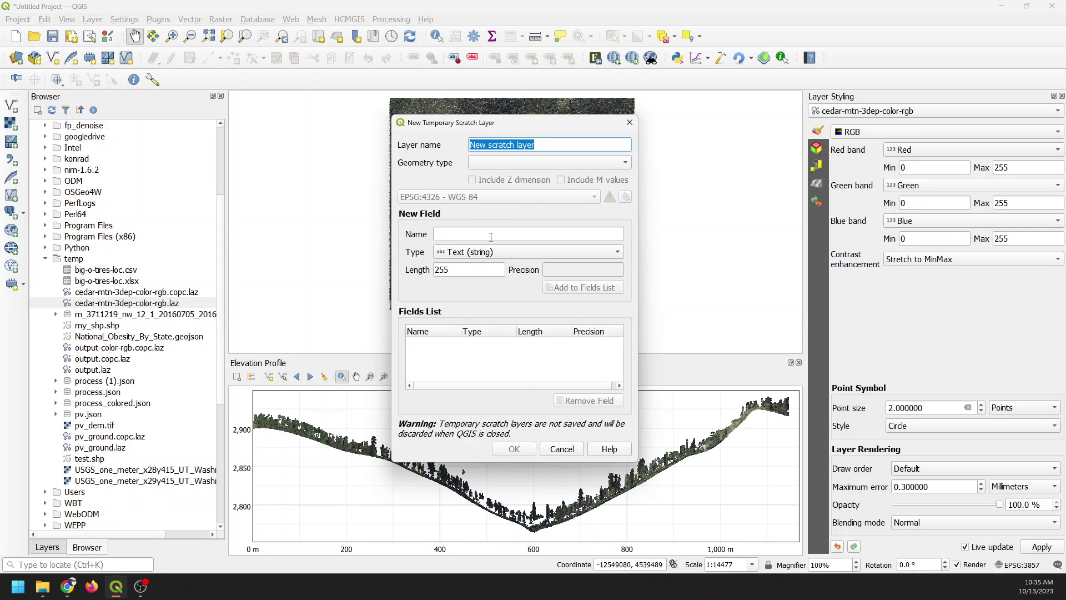
pyautogui.click(501, 163)
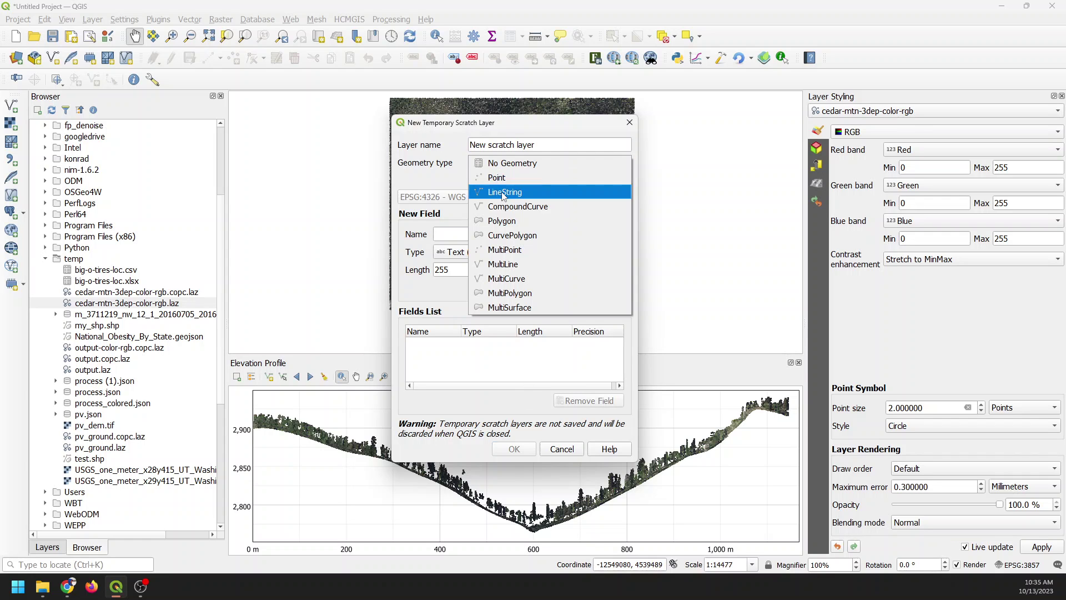
pyautogui.click(504, 190)
pyautogui.click(514, 449)
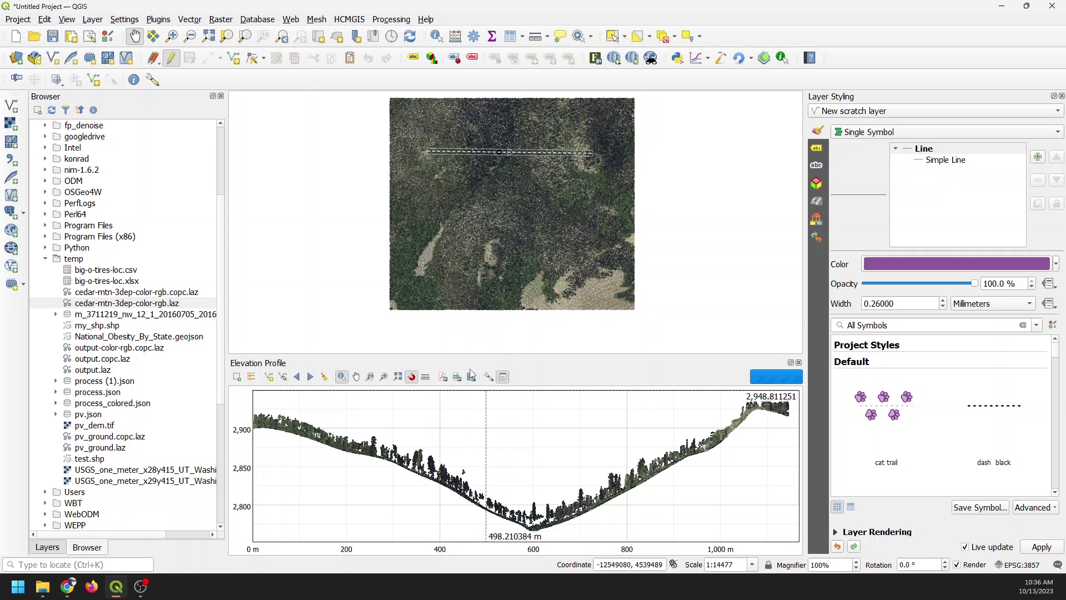
# - Trace a seven-vertex zigzag line on the scratch layer across the point cloud and save the edits
pyautogui.click(47, 549)
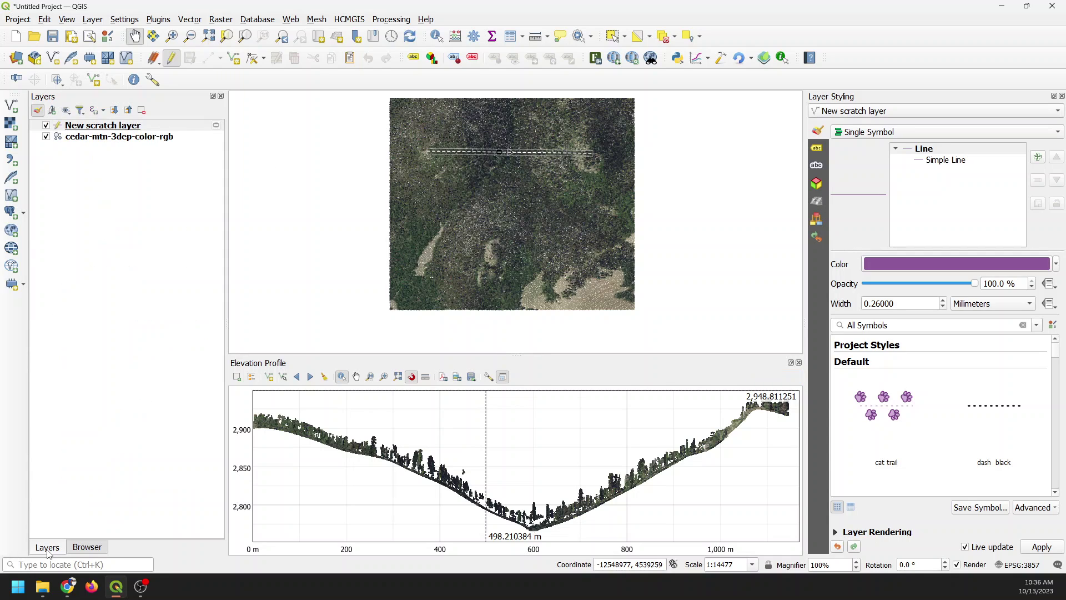
pyautogui.click(208, 58)
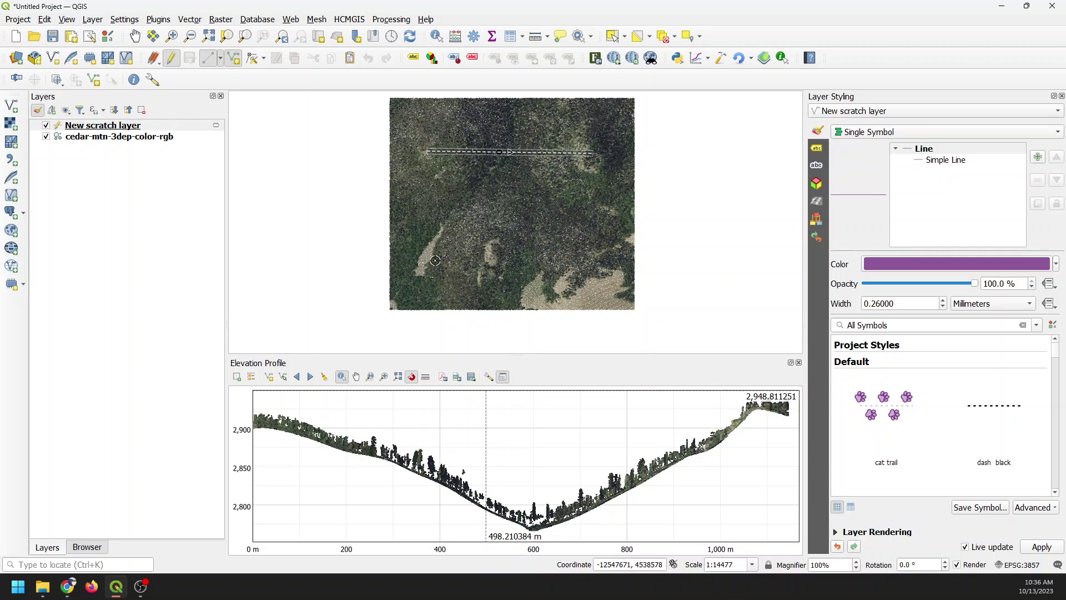
pyautogui.click(402, 259)
pyautogui.click(432, 263)
pyautogui.click(471, 222)
pyautogui.click(476, 250)
pyautogui.click(498, 261)
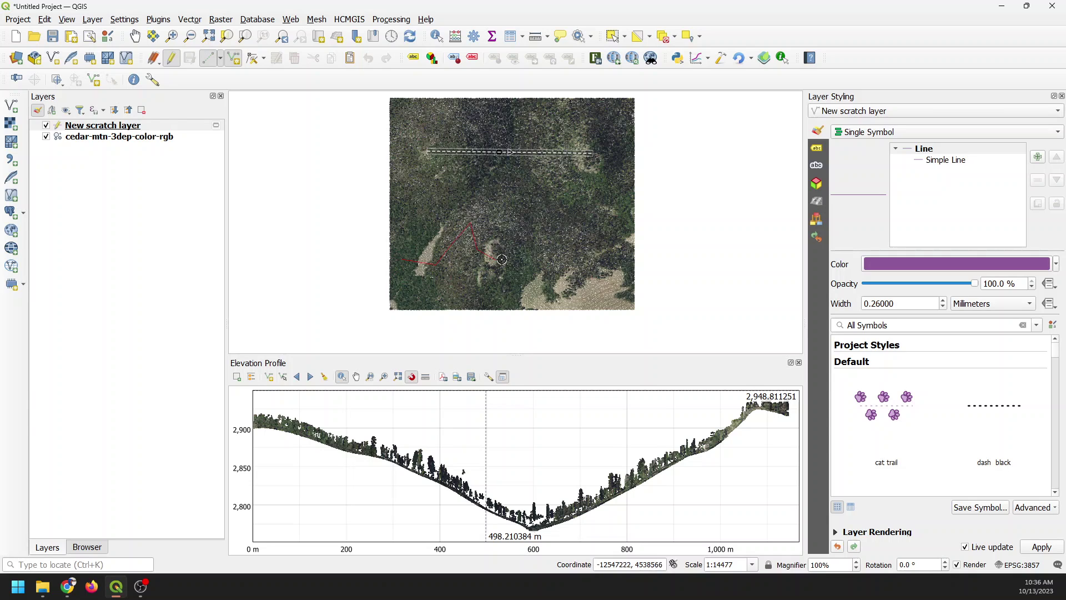
pyautogui.click(519, 211)
pyautogui.click(539, 248)
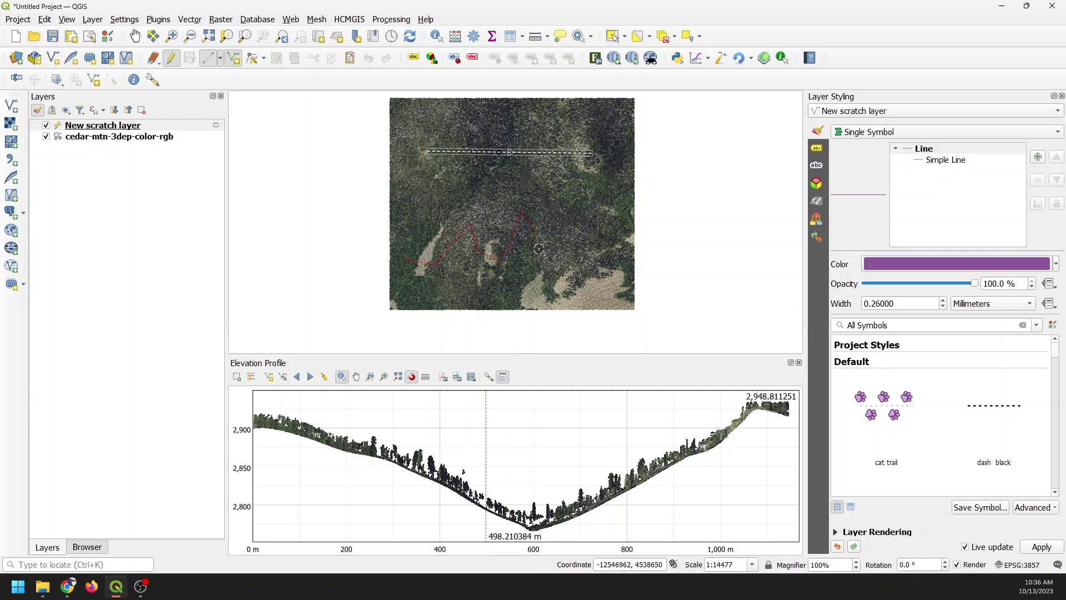
pyautogui.rightClick(576, 237)
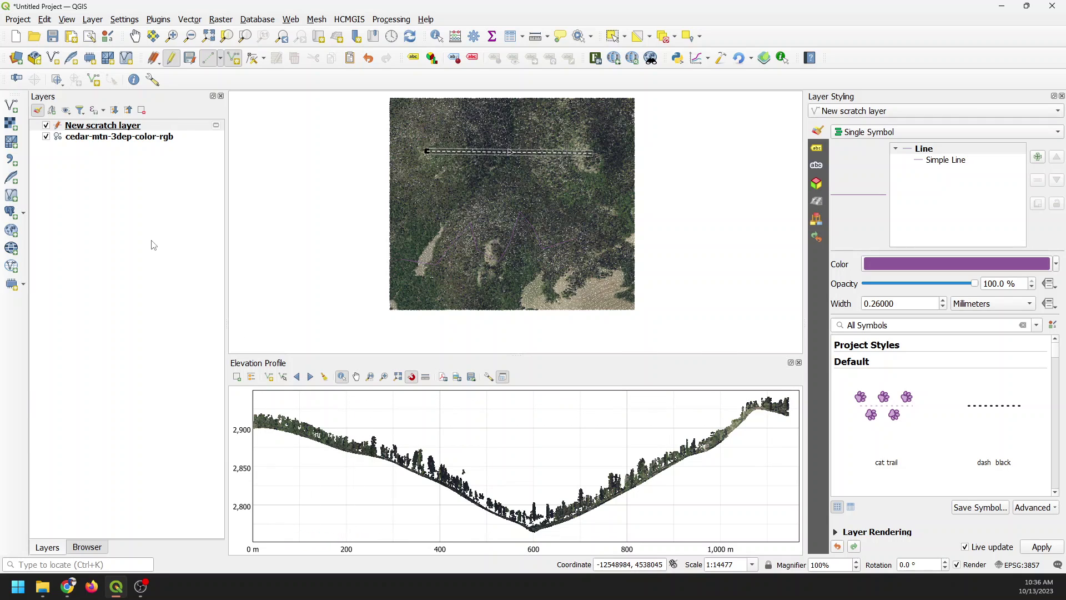
pyautogui.click(189, 58)
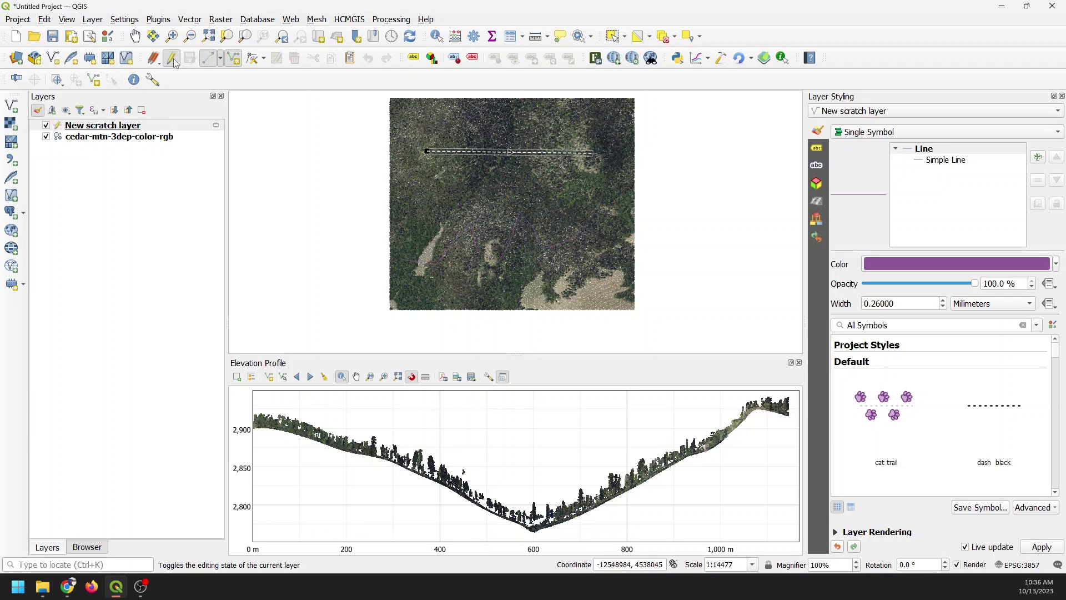
# - Stop editing and capture the profile curve from the zigzag feature on the scratch layer
pyautogui.click(172, 58)
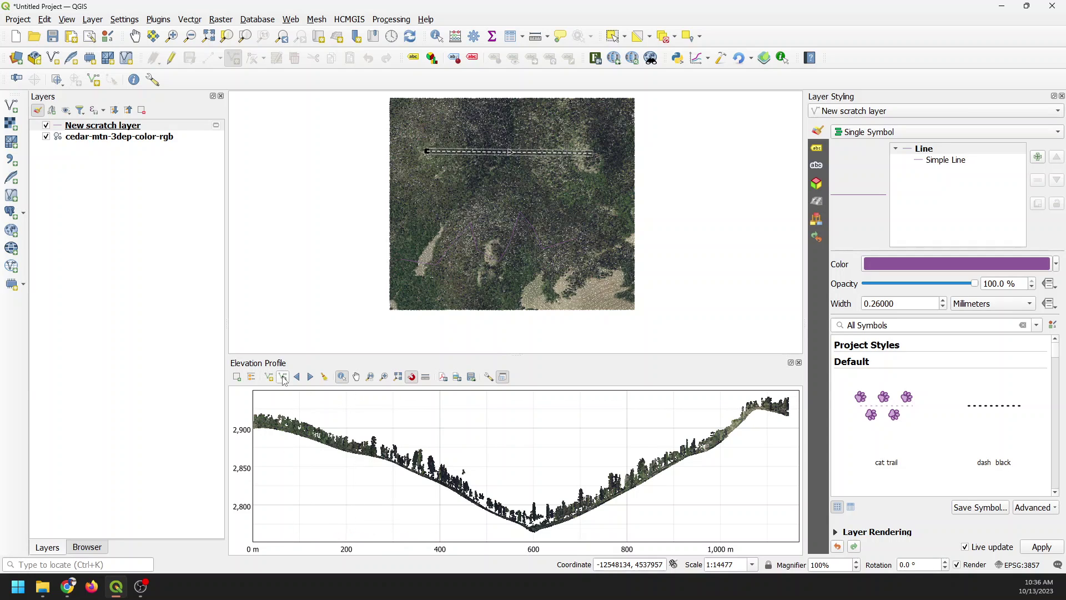
pyautogui.click(283, 378)
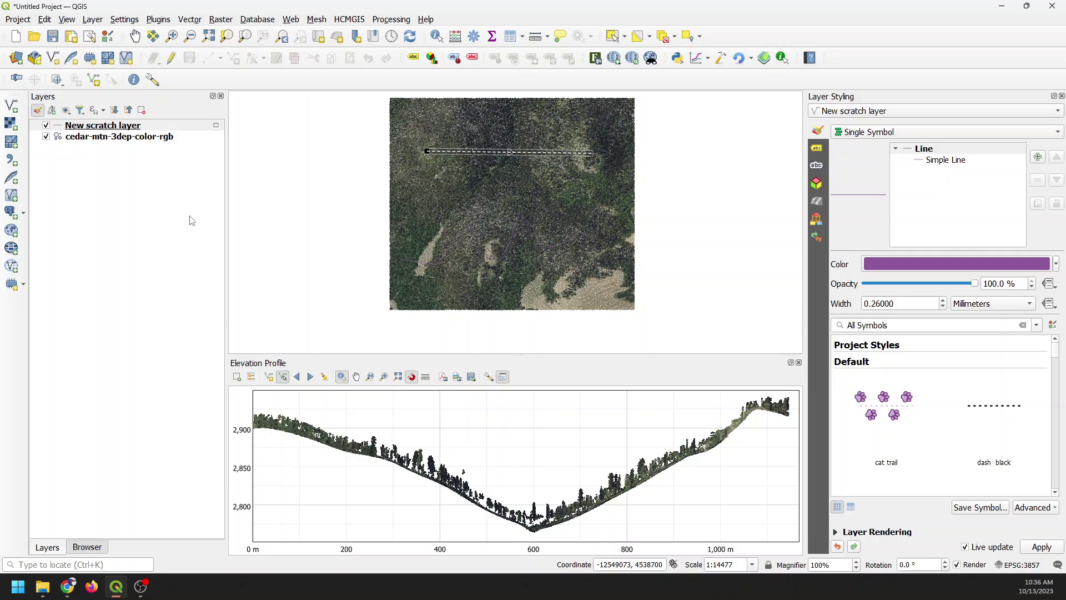
pyautogui.click(110, 129)
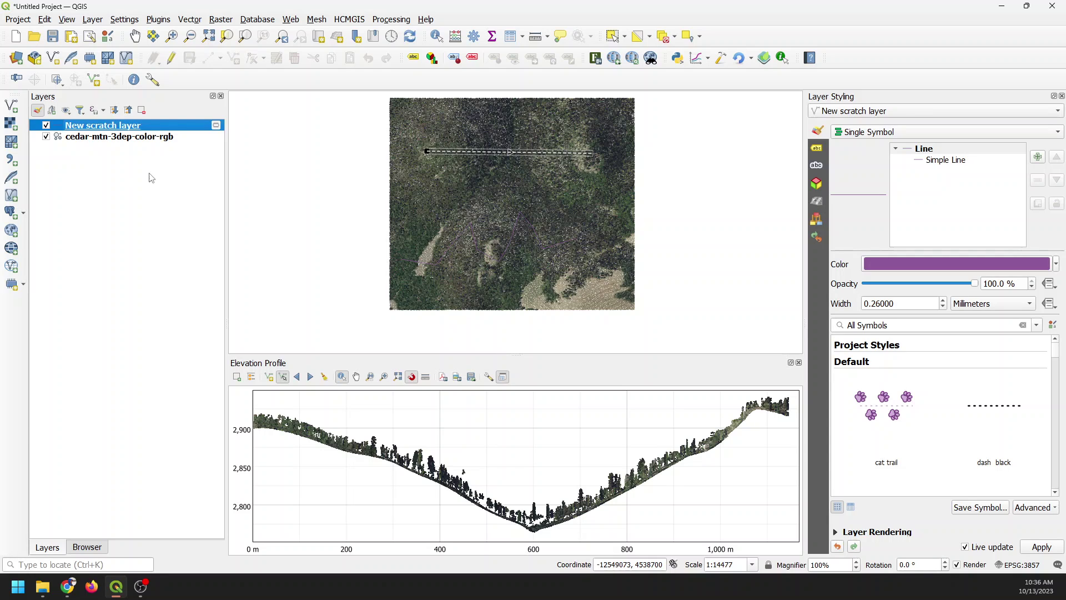
pyautogui.click(512, 235)
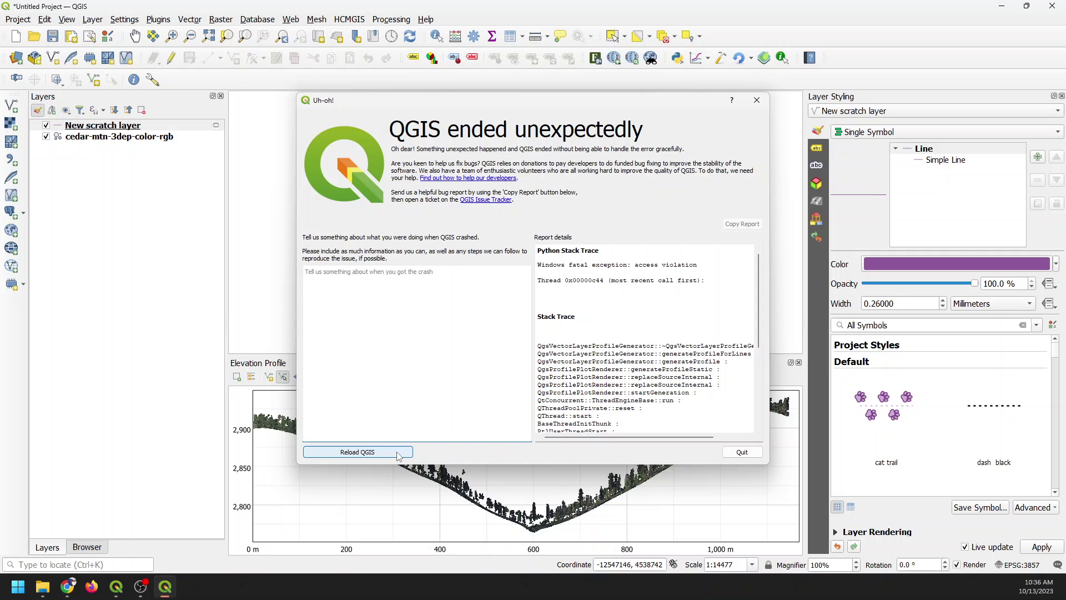
# - Restart QGIS and load cedar-mtn-3dep-color-rgb.laz from C:\temp via the Browser
pyautogui.click(396, 453)
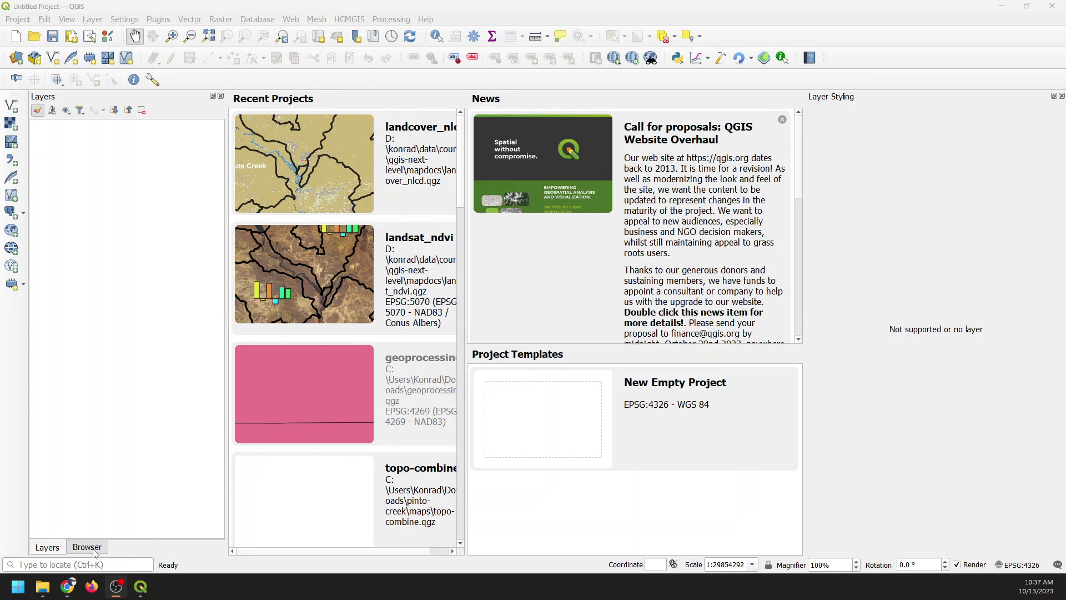
pyautogui.click(89, 548)
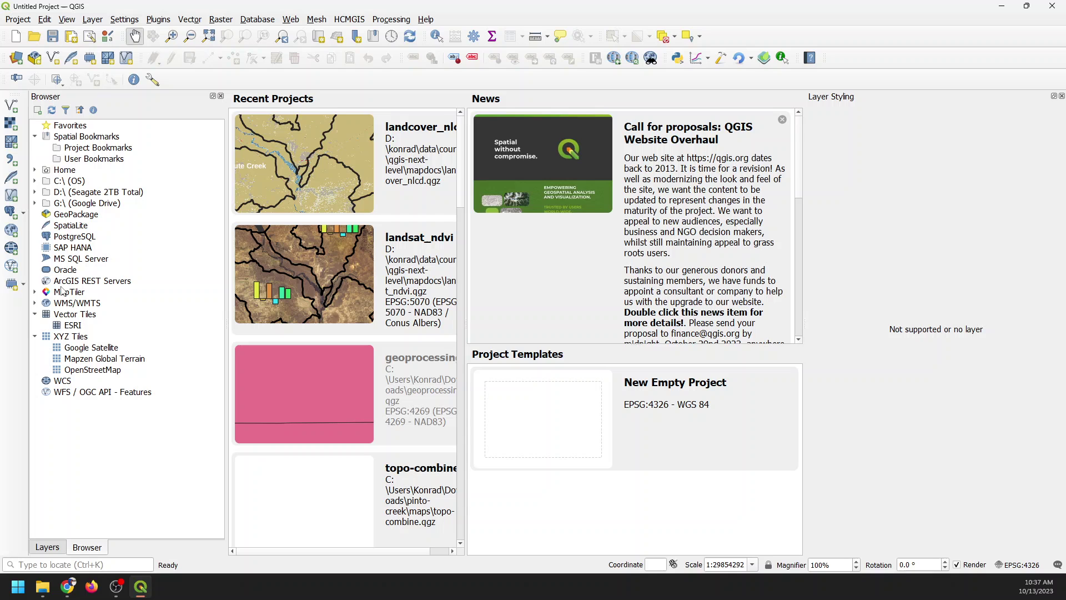
pyautogui.click(35, 181)
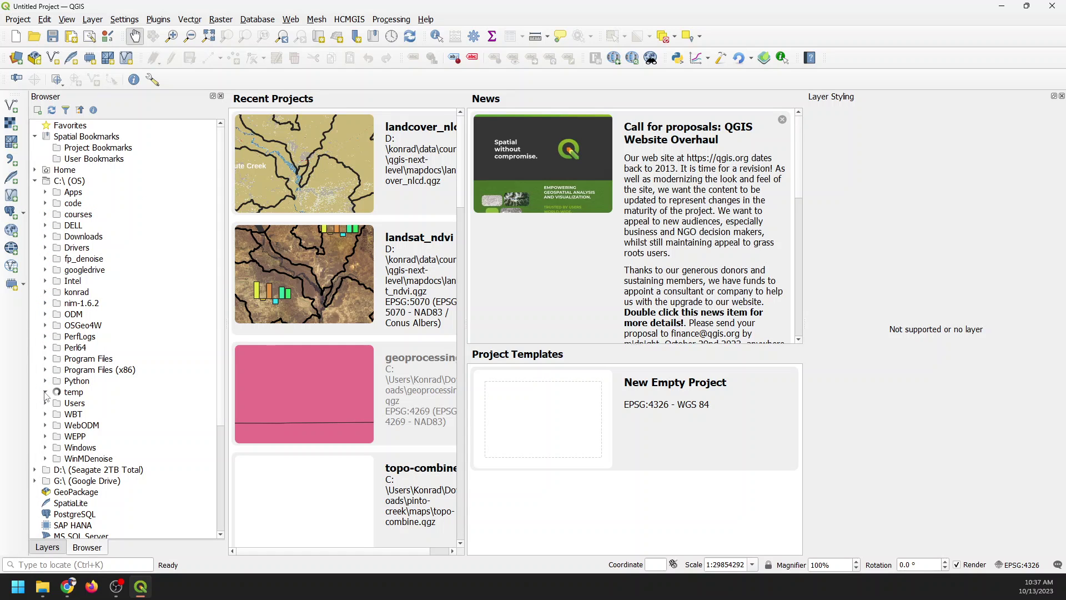
pyautogui.scroll(-1, 134, 435)
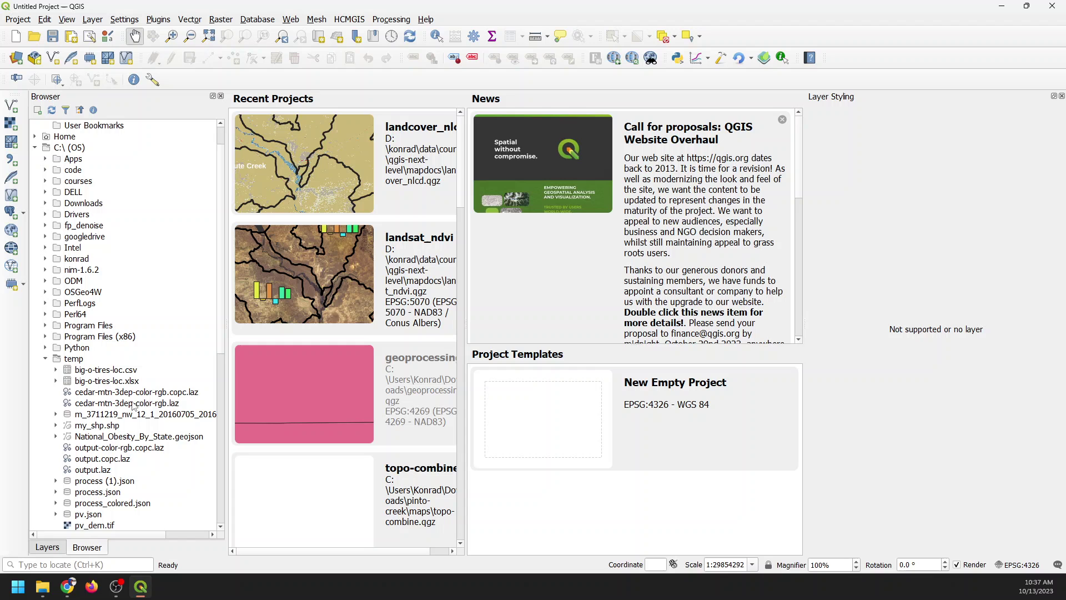
pyautogui.doubleClick(133, 404)
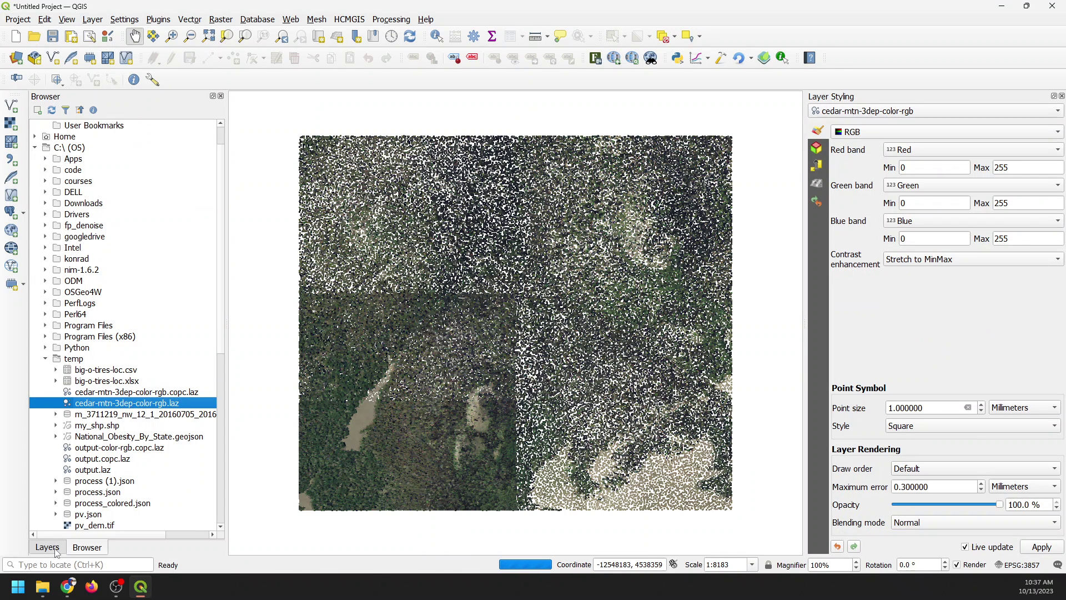
pyautogui.click(48, 548)
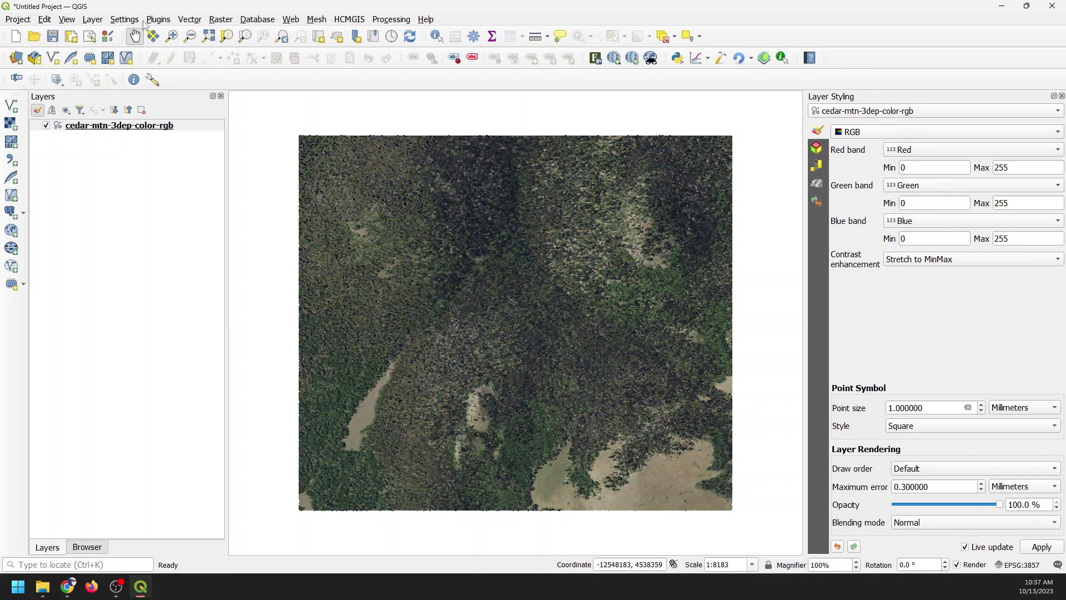
# - Create a temporary LineString scratch layer using EPSG:26912 NAD83 / UTM zone 12N
pyautogui.click(97, 21)
pyautogui.moveTo(143, 49)
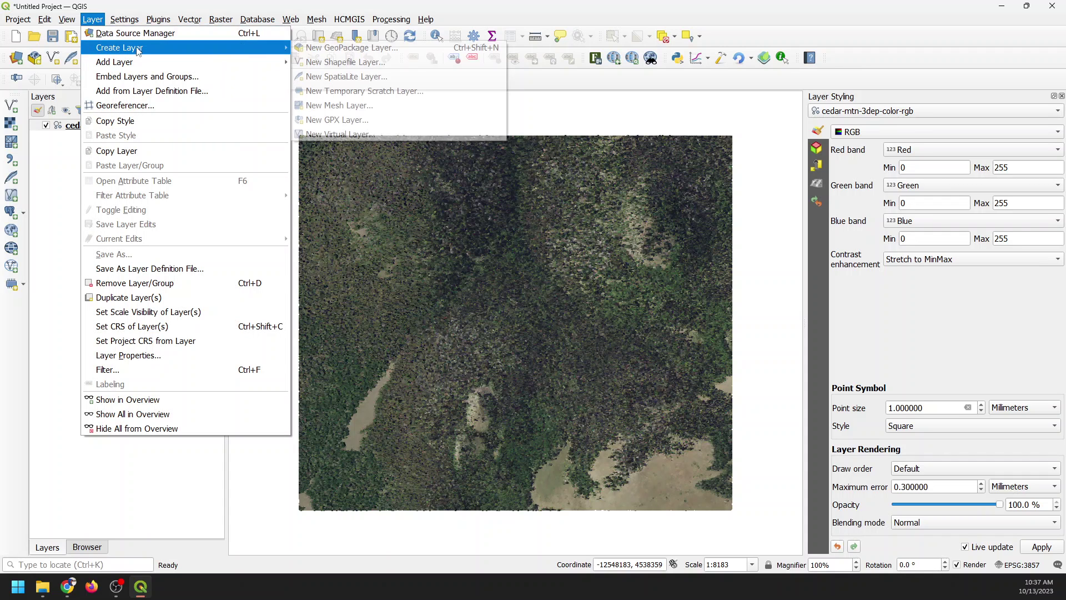
pyautogui.click(349, 91)
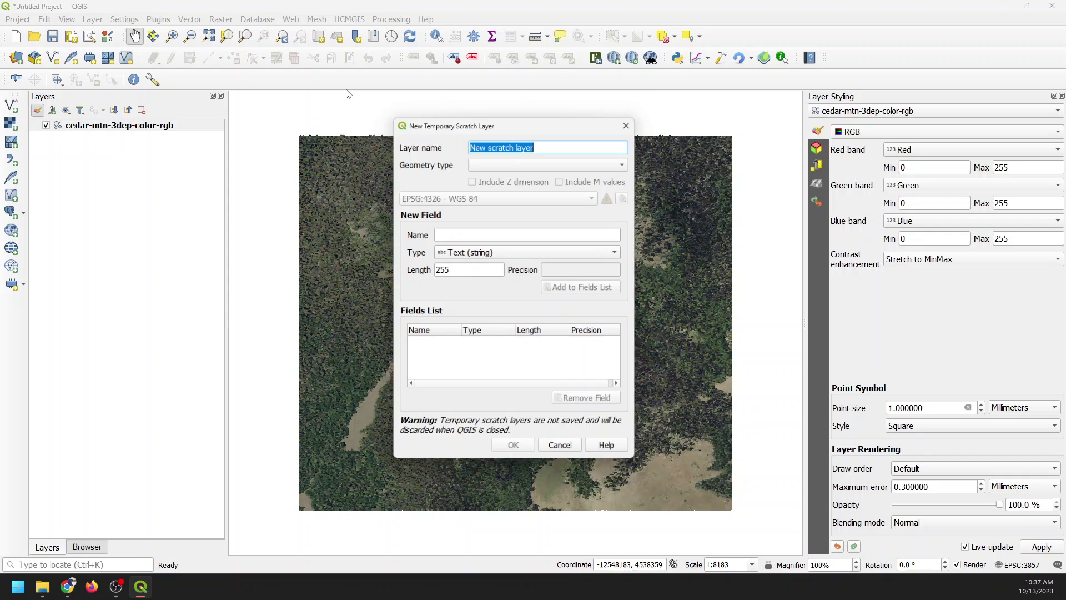
pyautogui.click(547, 162)
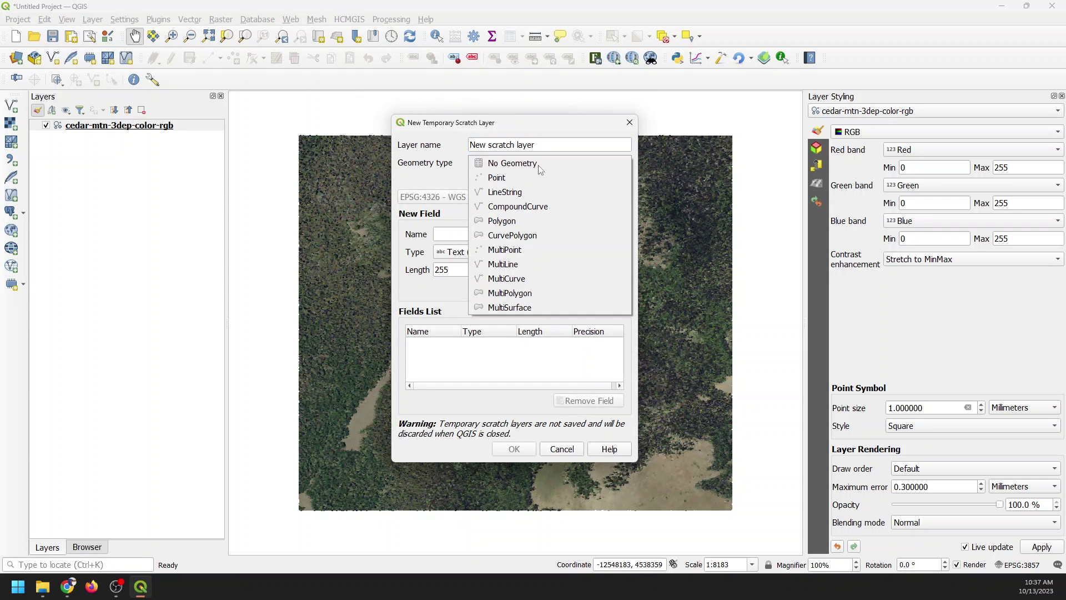
pyautogui.click(523, 194)
pyautogui.click(530, 201)
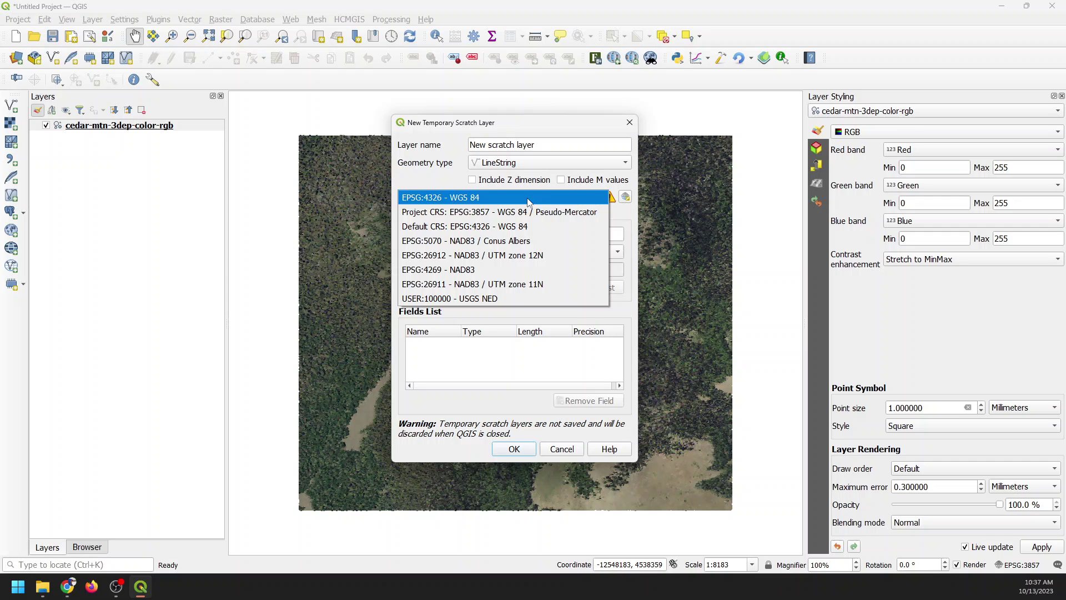
pyautogui.click(517, 256)
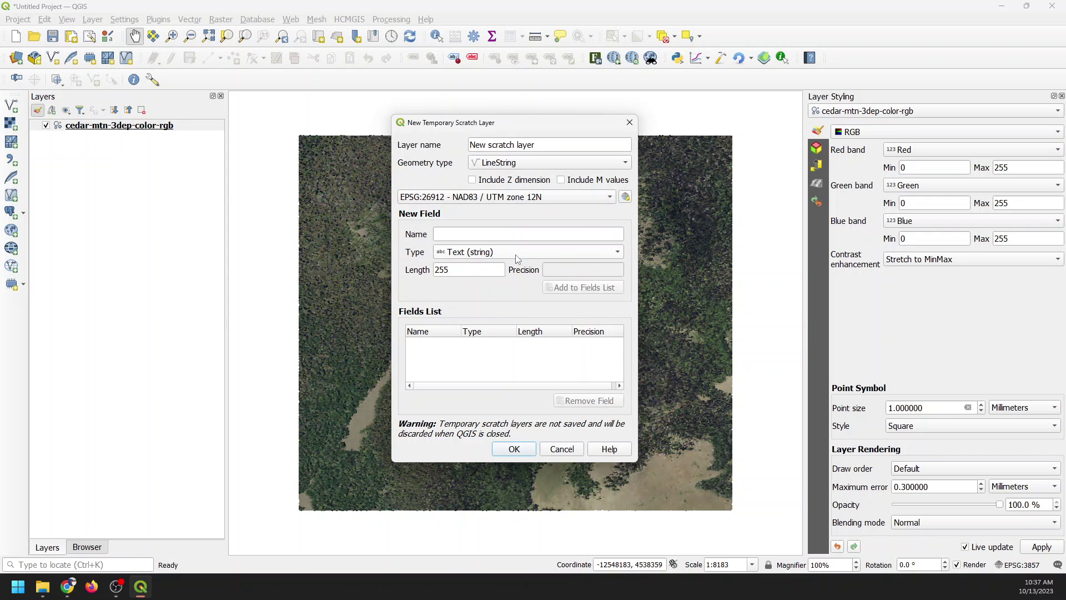
pyautogui.click(514, 449)
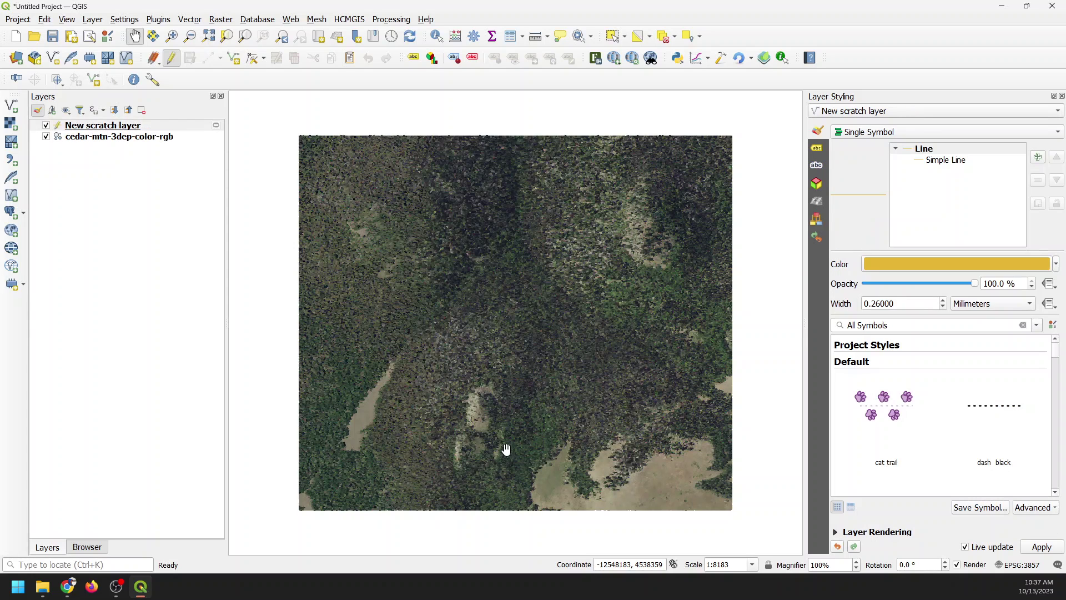
# - Draw a two-point east–west line across the clearing, save the edits and stop editing
pyautogui.click(233, 58)
pyautogui.click(448, 402)
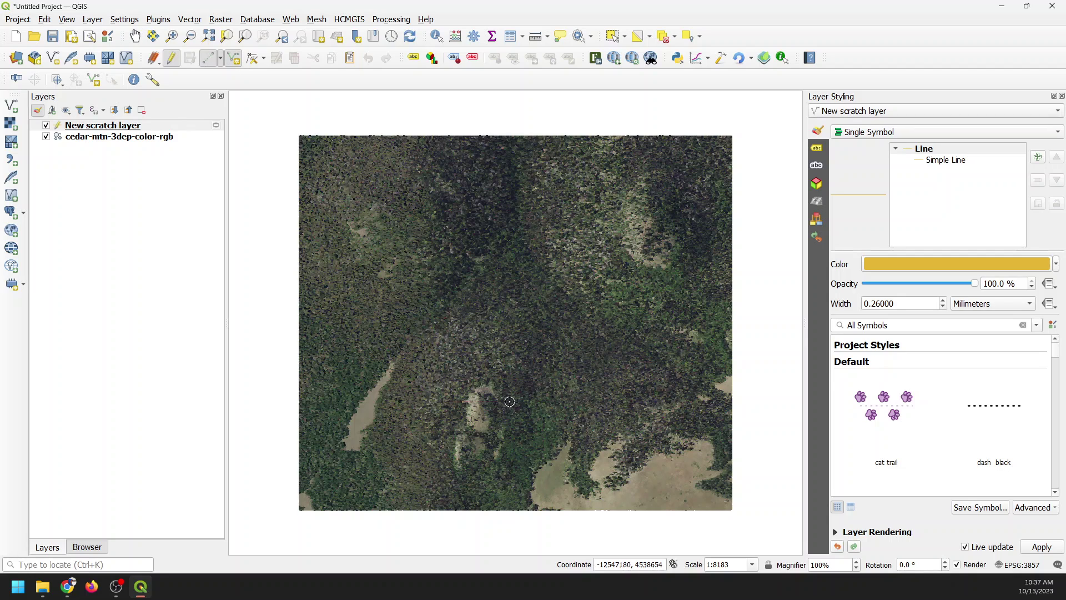
pyautogui.click(522, 400)
pyautogui.rightClick(522, 400)
pyautogui.click(194, 61)
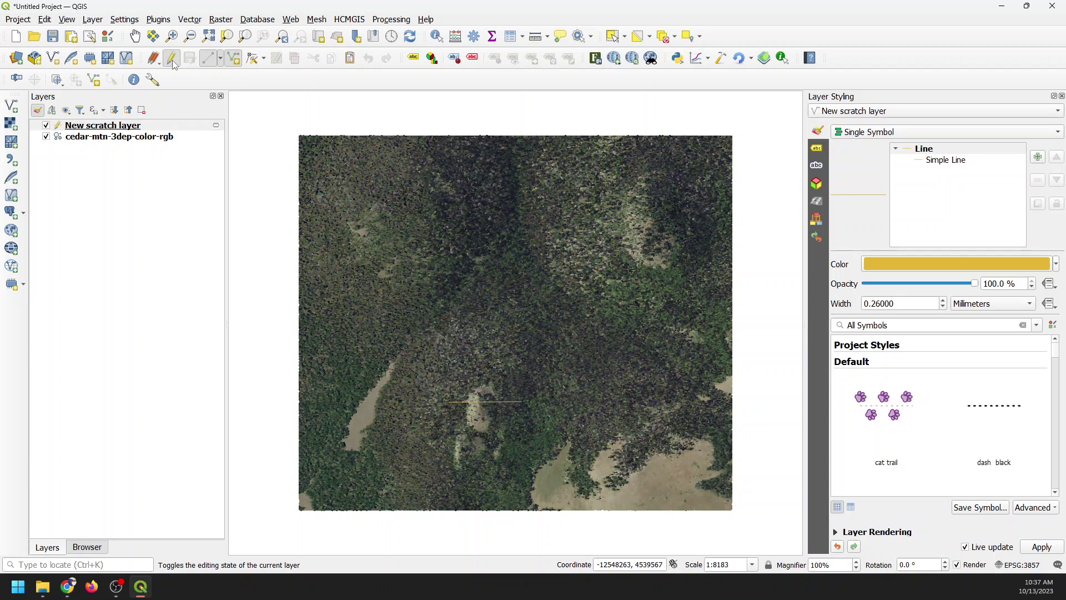
pyautogui.click(172, 59)
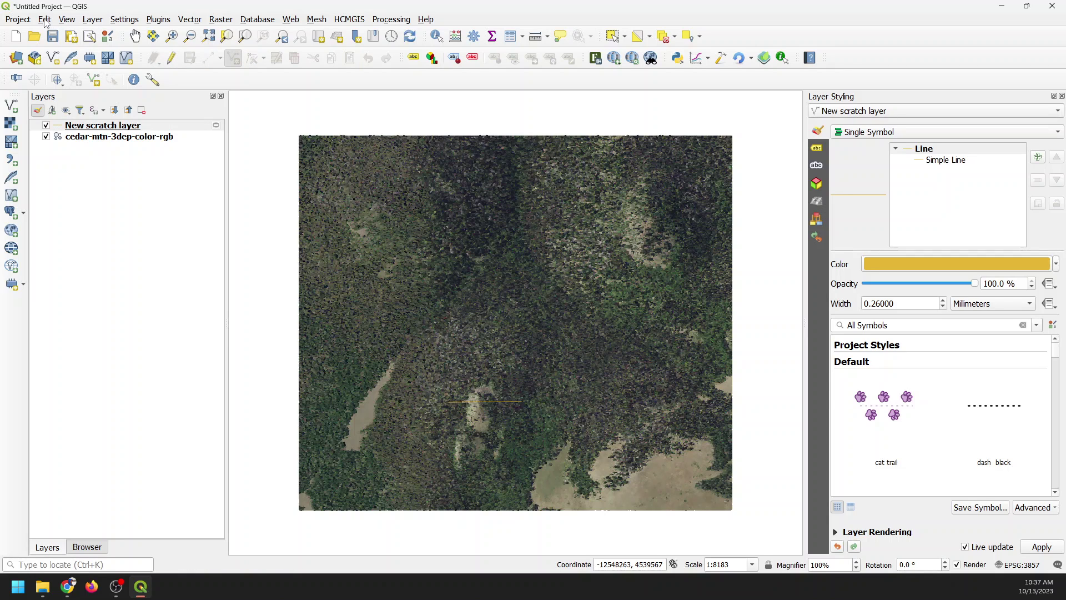
pyautogui.click(77, 21)
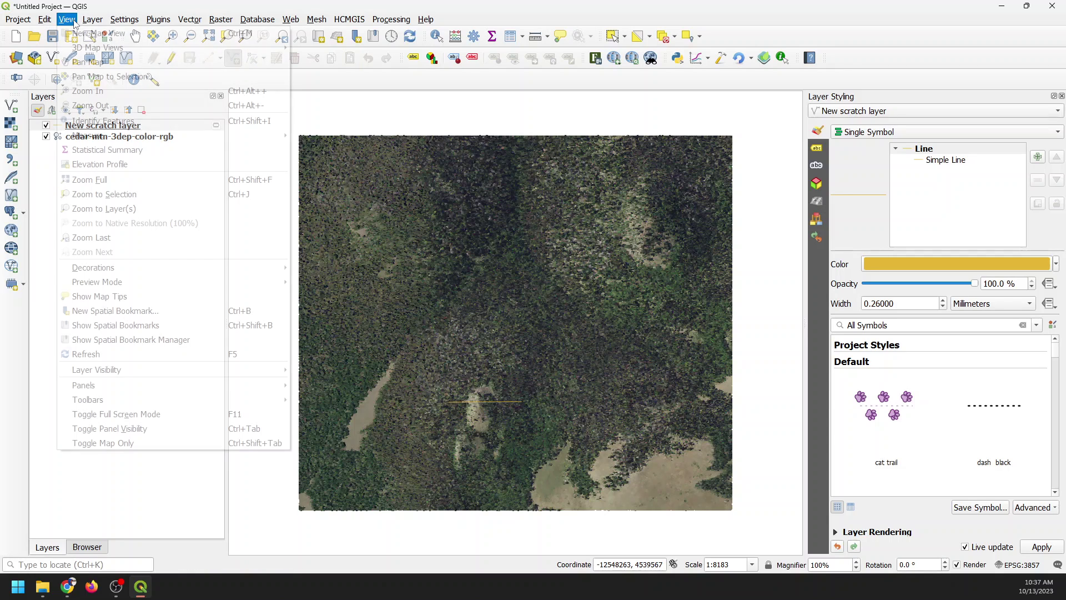
# - Open the Elevation Profile using the drawn yellow line as its path, and review its settings
pyautogui.click(117, 163)
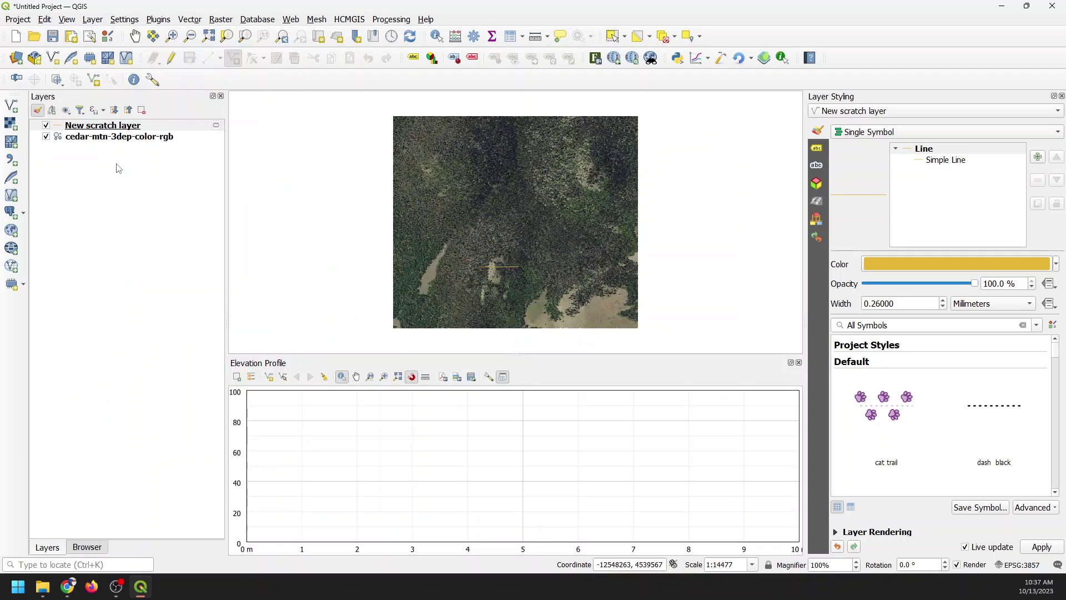
pyautogui.click(284, 377)
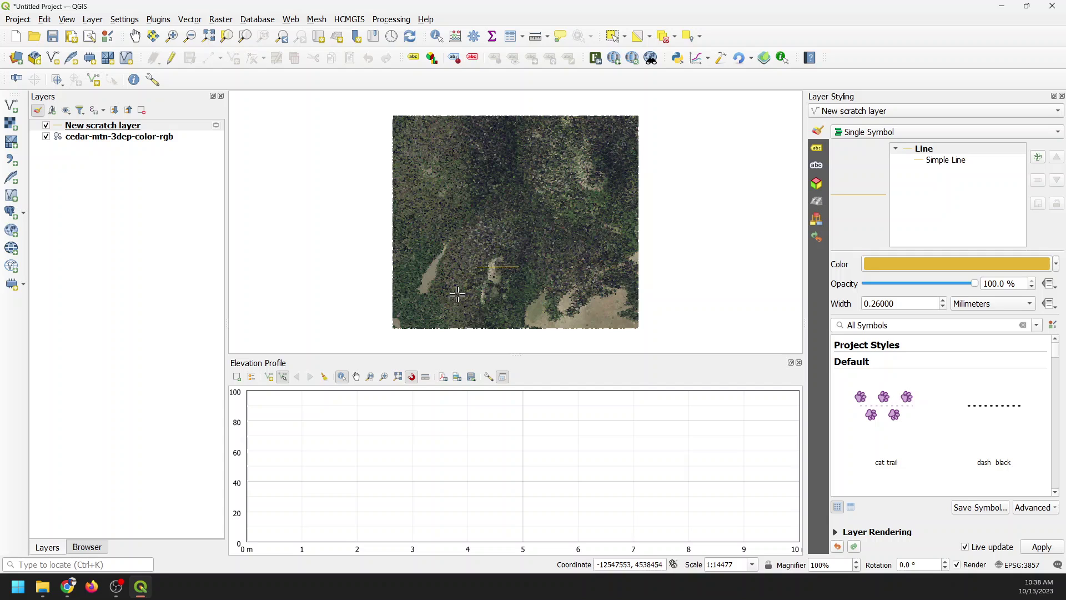
pyautogui.click(496, 266)
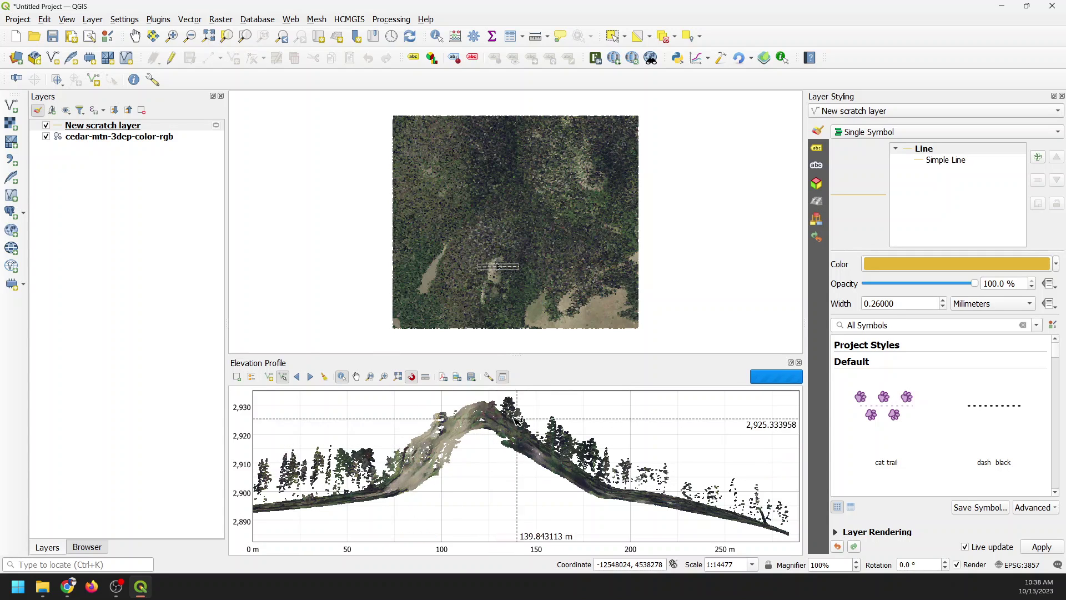
pyautogui.click(488, 377)
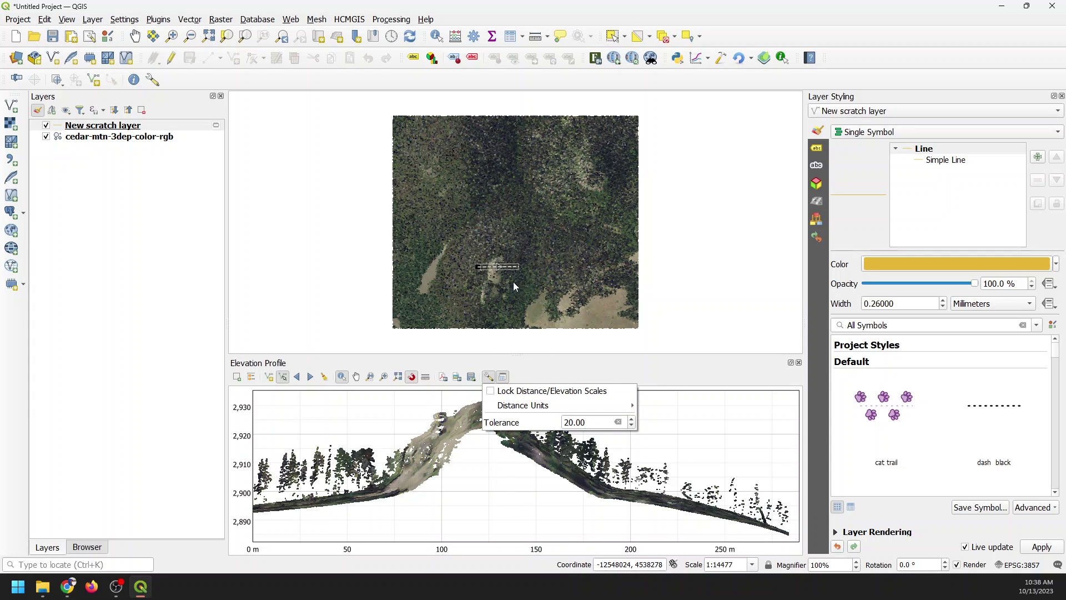
pyautogui.click(600, 376)
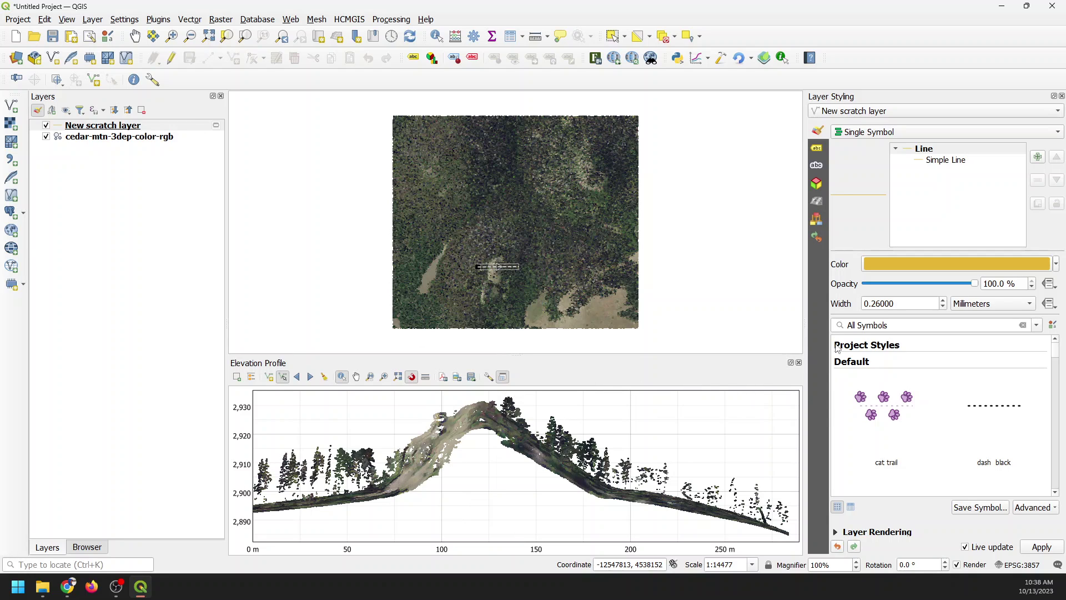
# - Render the cedar point cloud by Classification, splitting Unclassified from Ground
pyautogui.click(113, 140)
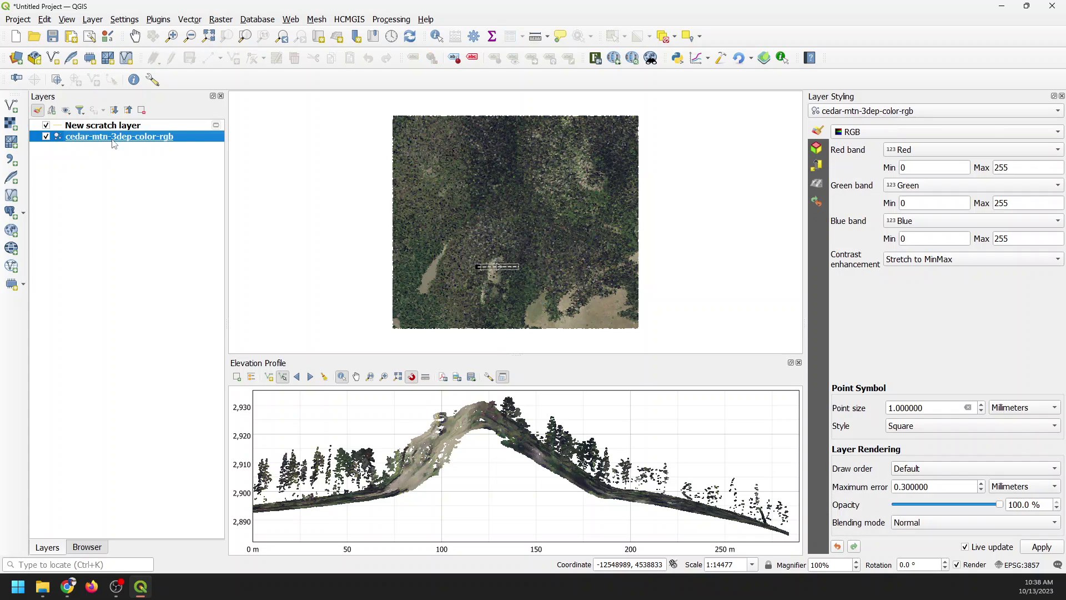
pyautogui.click(946, 135)
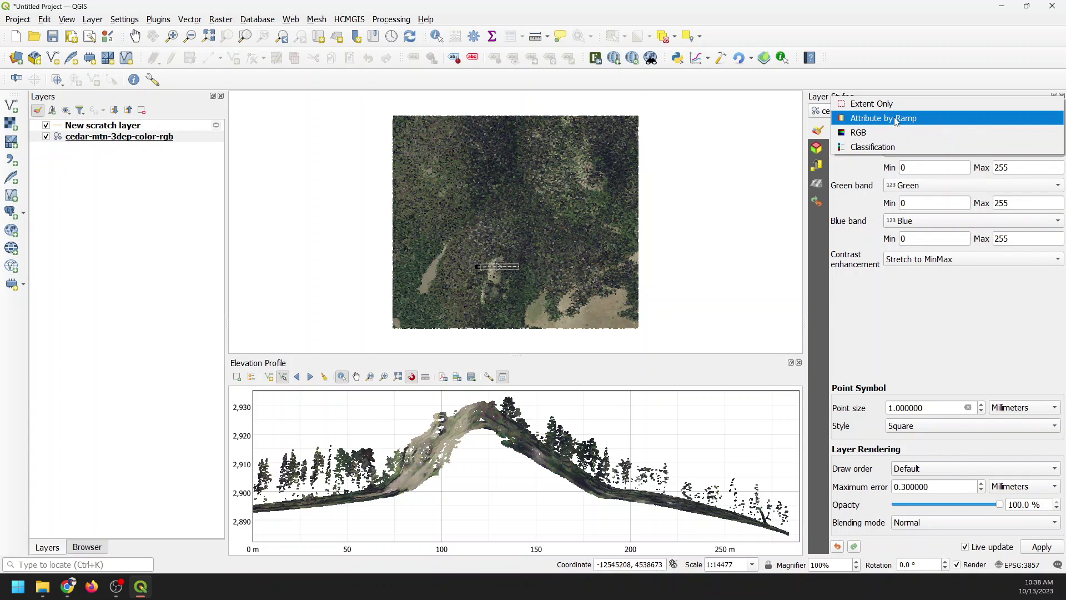
pyautogui.click(876, 147)
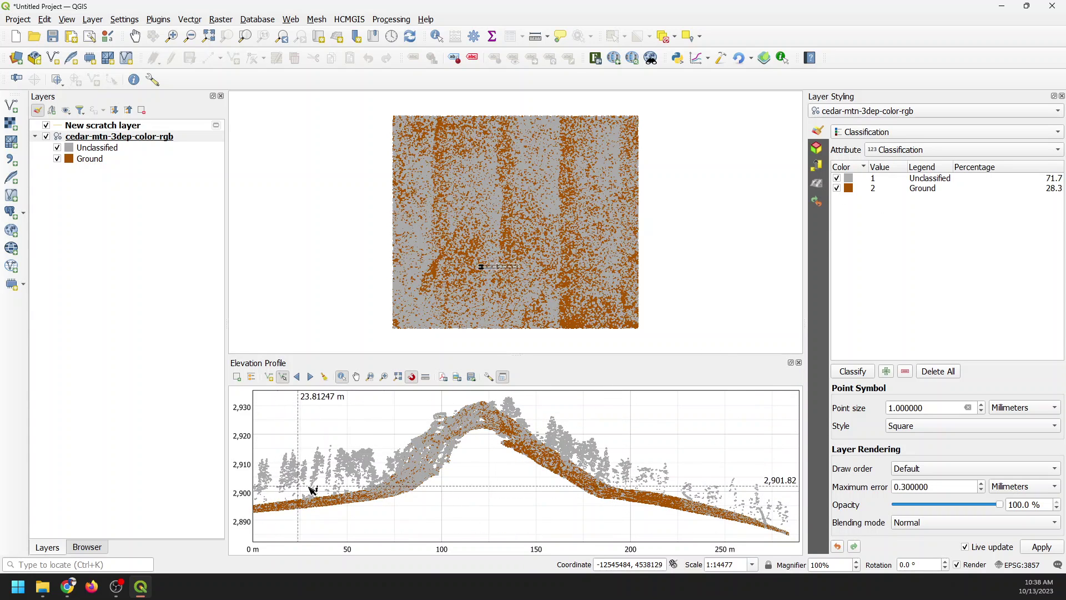
pyautogui.click(892, 134)
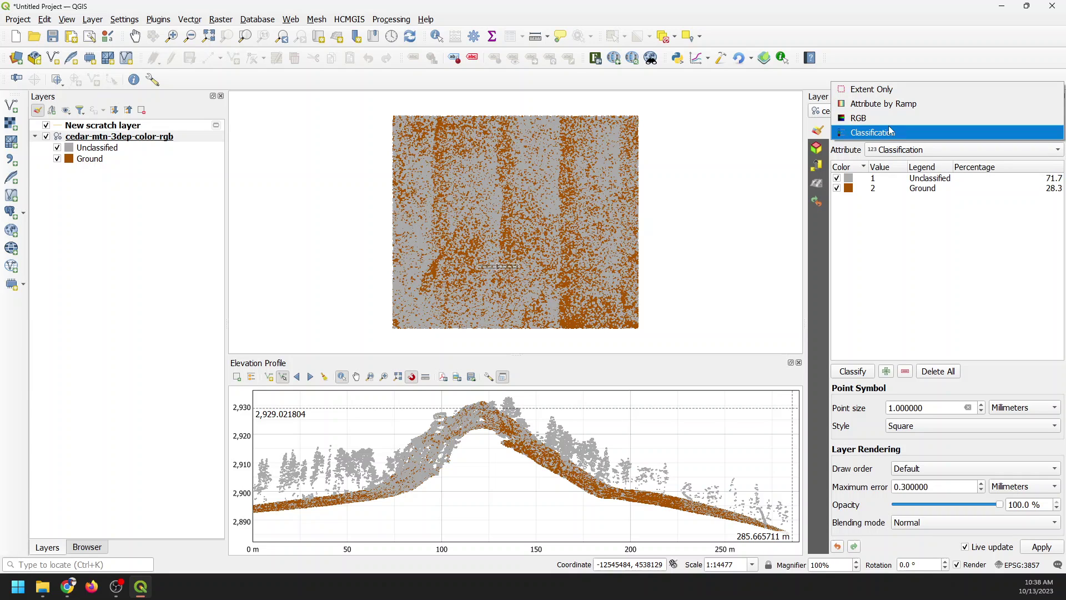
# - Switch the point cloud to an Attribute by Ramp renderer coloured by Z elevation
pyautogui.click(885, 110)
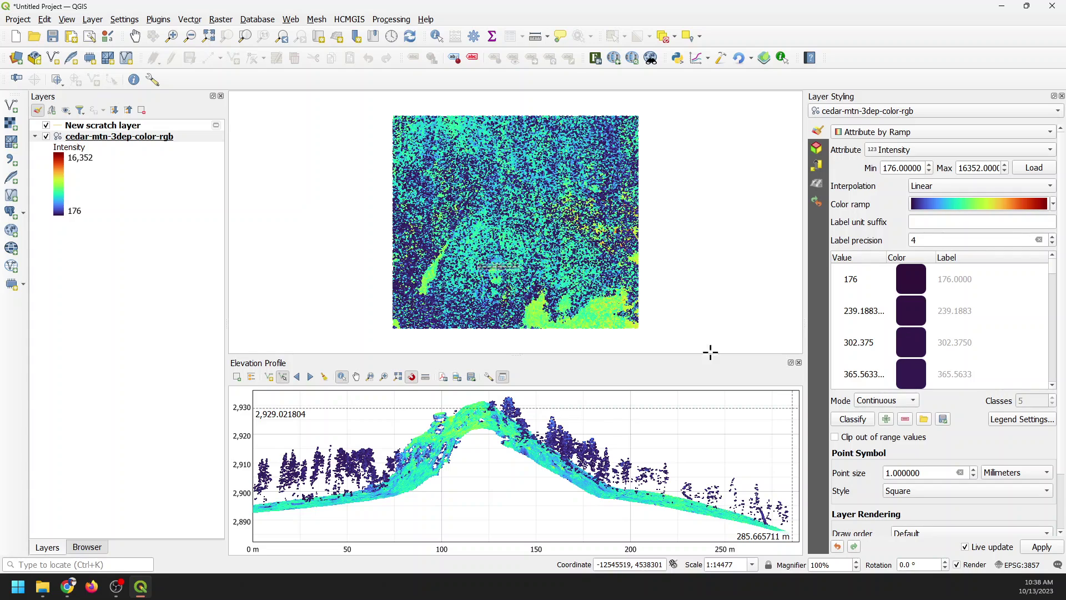
pyautogui.click(931, 146)
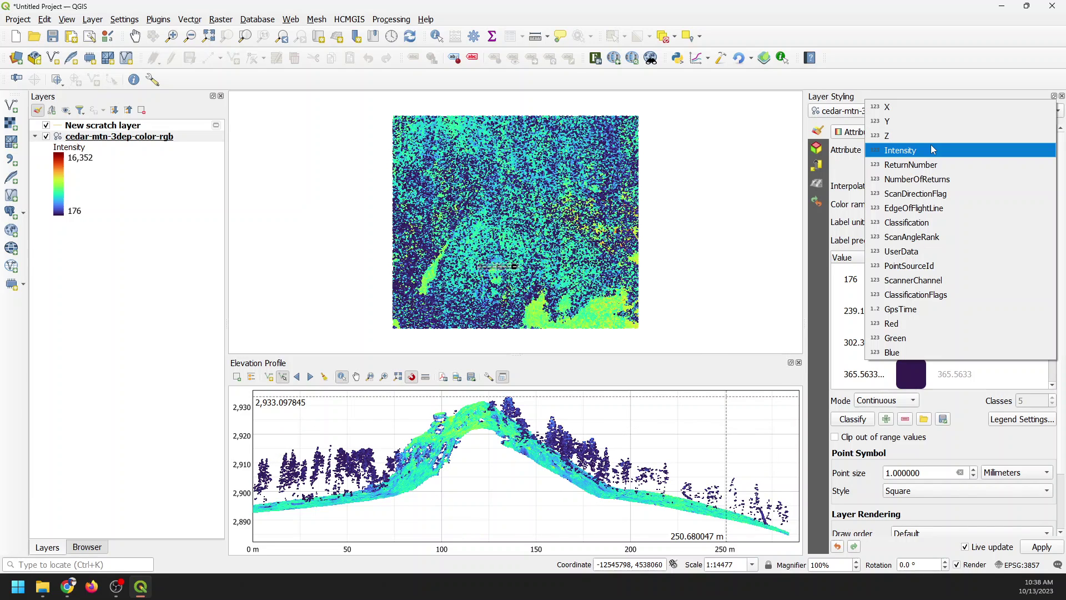
pyautogui.click(885, 136)
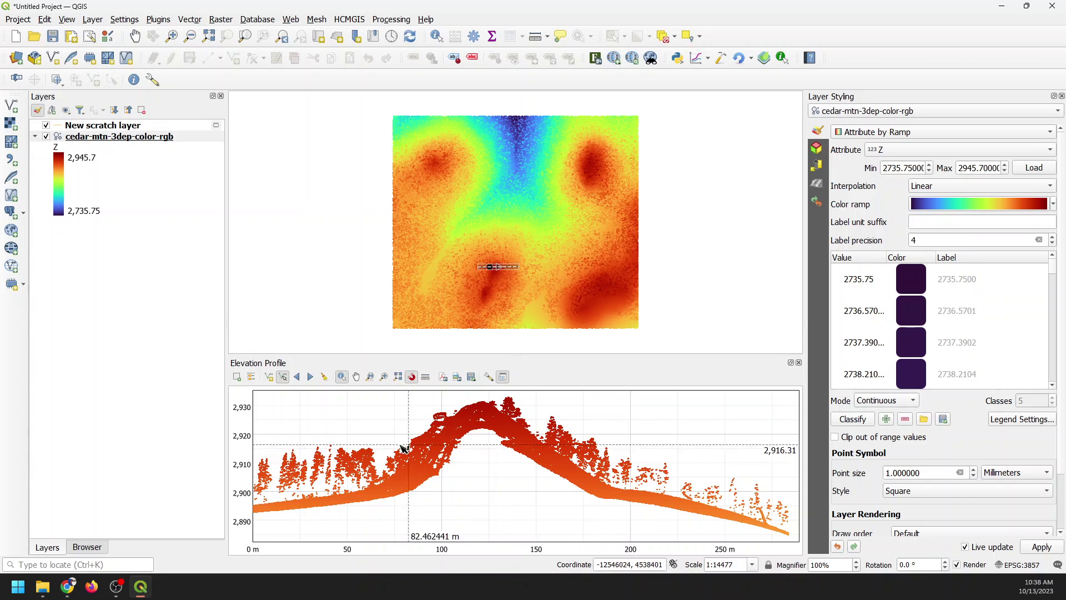
pyautogui.click(914, 150)
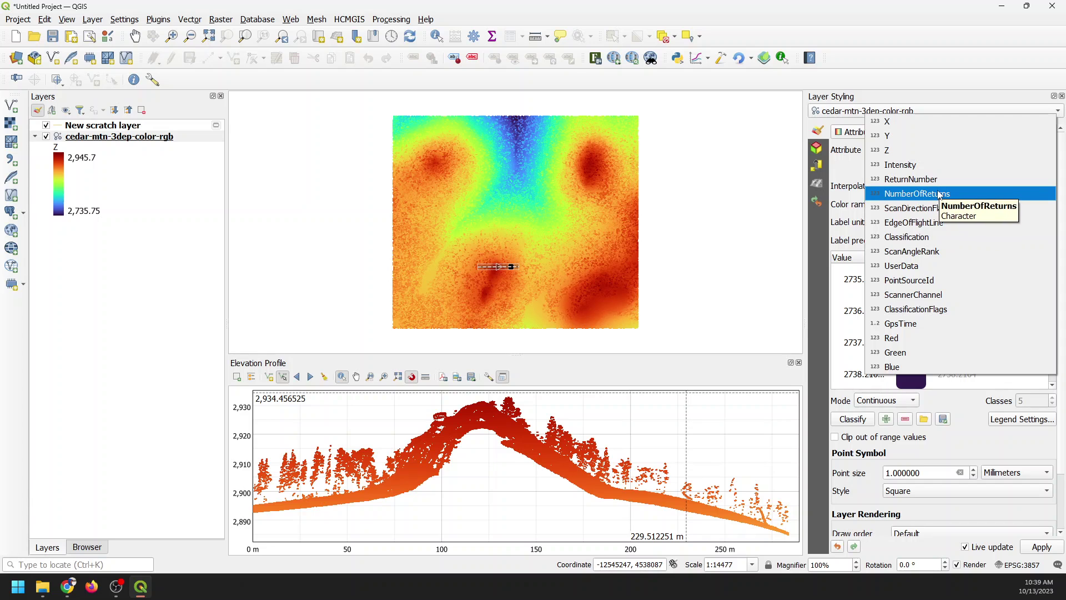
# - Ramp the colours on ReturnNumber, invert the colour ramp, then restore its original direction
pyautogui.click(911, 180)
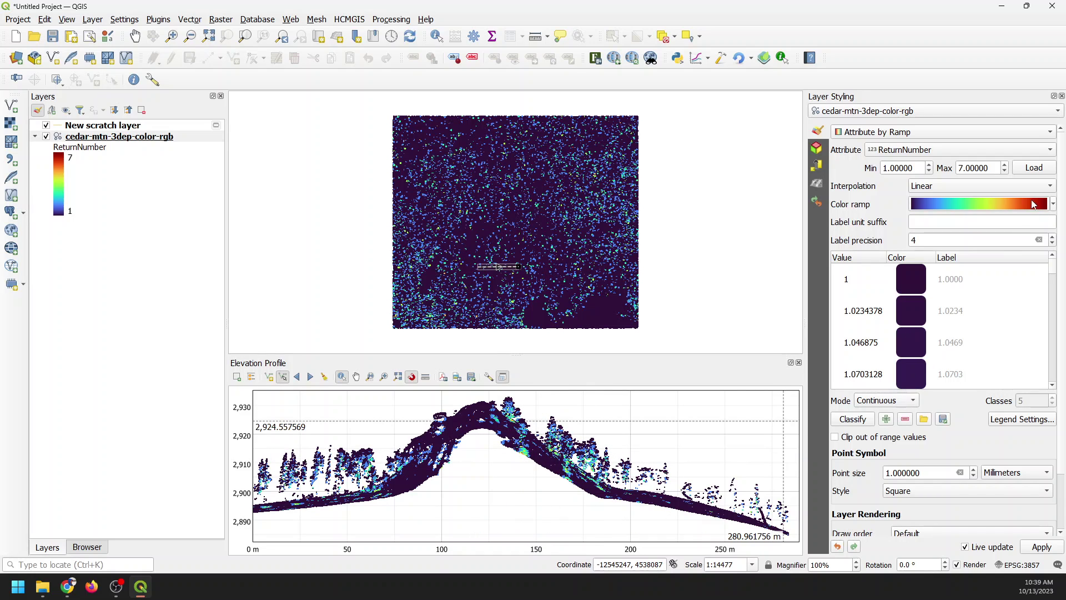
pyautogui.click(971, 209)
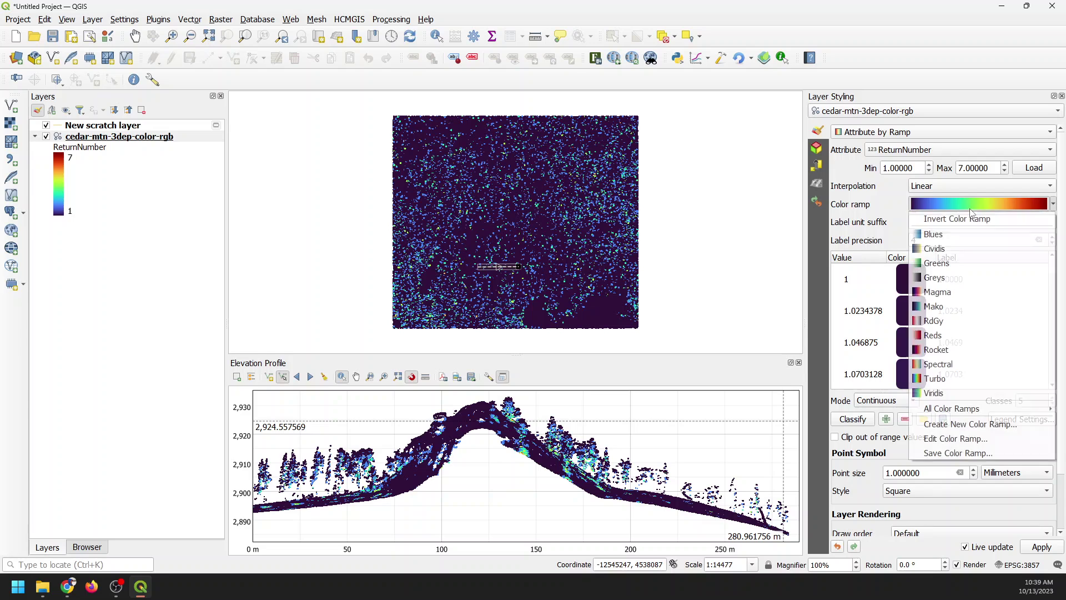
pyautogui.click(969, 218)
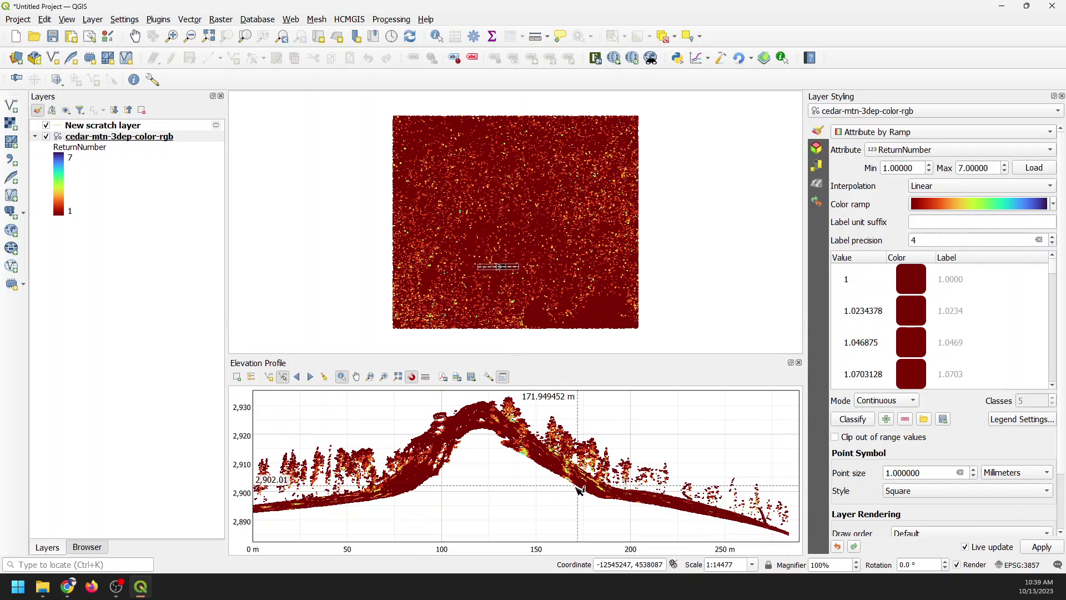
pyautogui.click(998, 210)
pyautogui.click(986, 216)
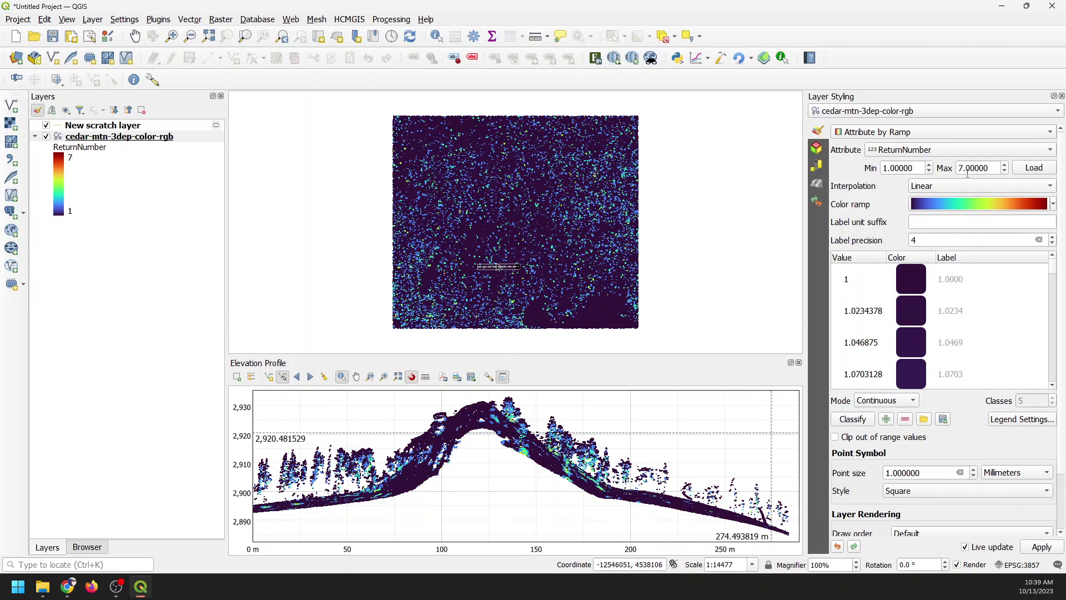
# - Change the ramp attribute to NumberOfReturns to highlight multi-return tree canopy
pyautogui.click(943, 150)
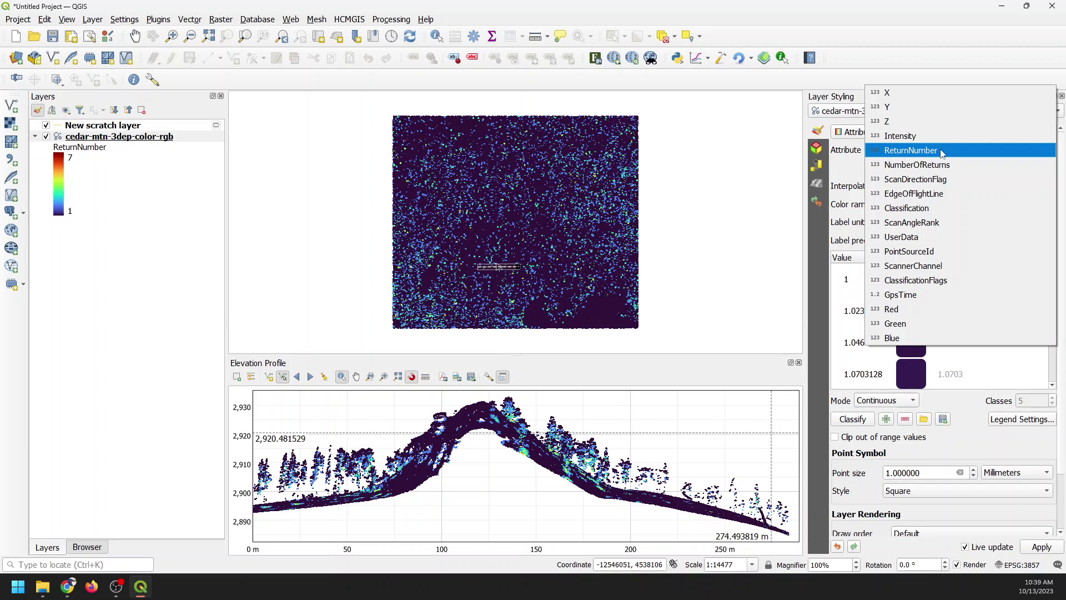
pyautogui.click(940, 164)
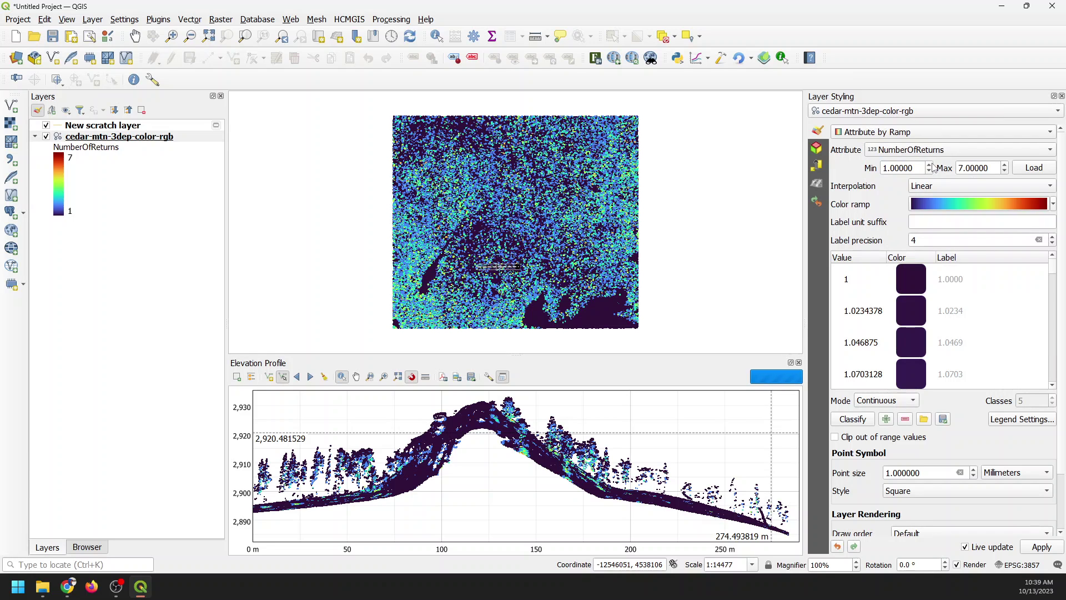